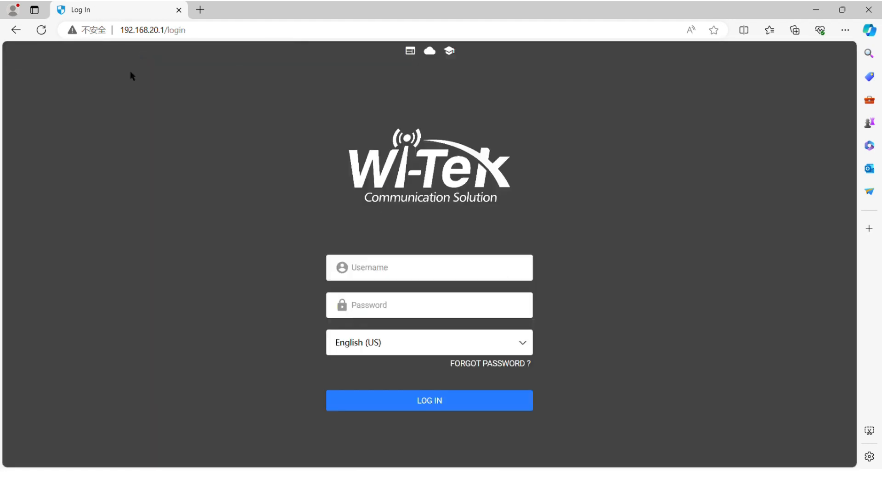
- Sign in to the router web UI with the administrator username and password
click(372, 276)
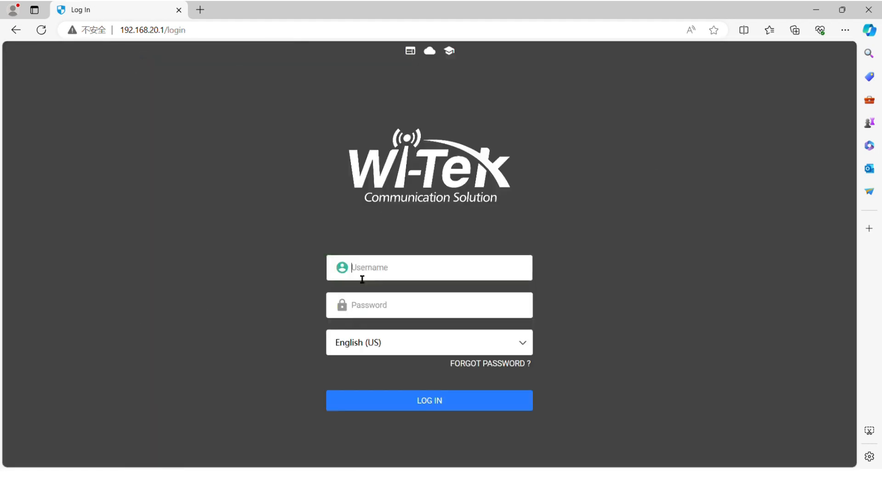
text(admin)
click(390, 310)
text(admin)
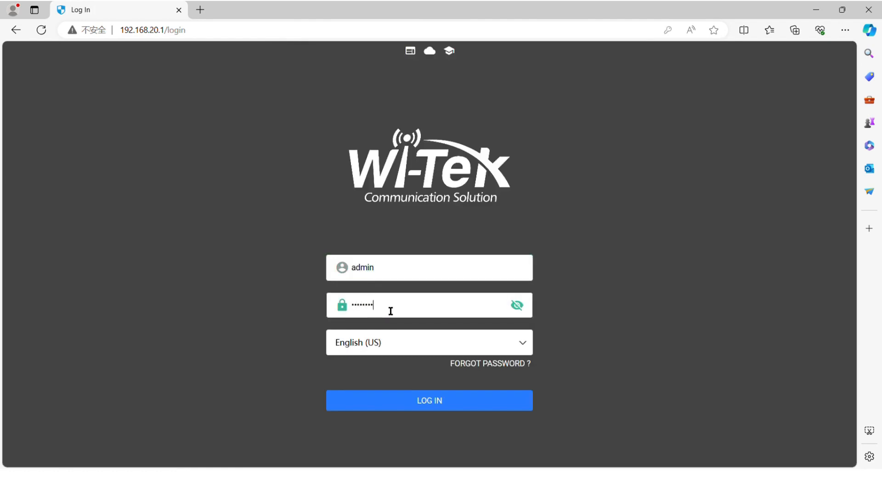
click(420, 407)
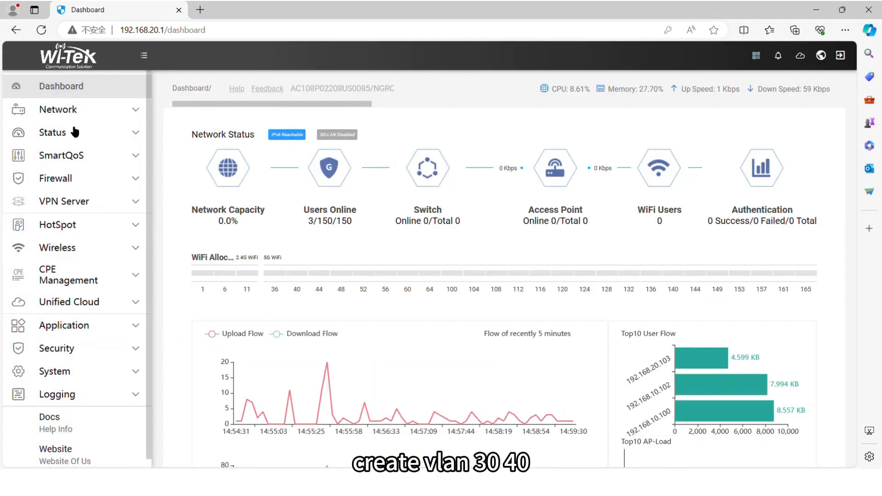
- Go to Network > VLAN and start a new VLAN entry
click(79, 113)
click(73, 203)
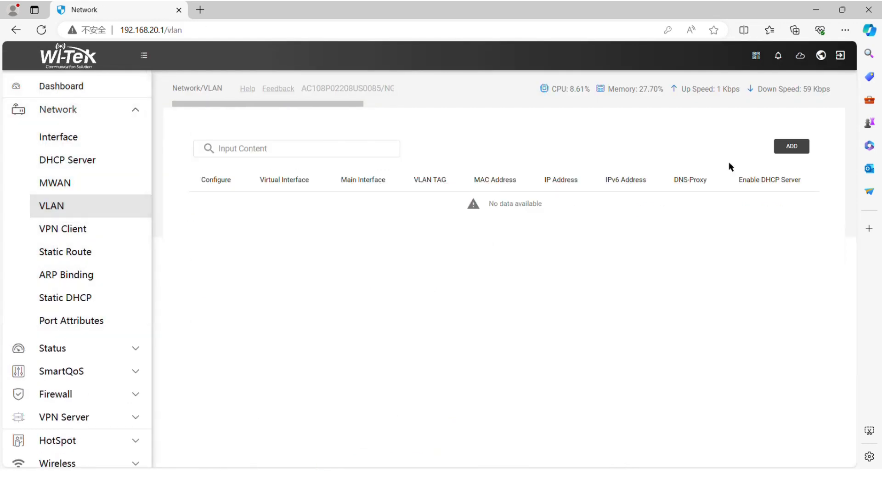
click(792, 146)
- Add VLAN tag 30 on lan1 with a random MAC, IP 192.168.30.1 and netmask 255.255.255.0
click(400, 142)
click(385, 150)
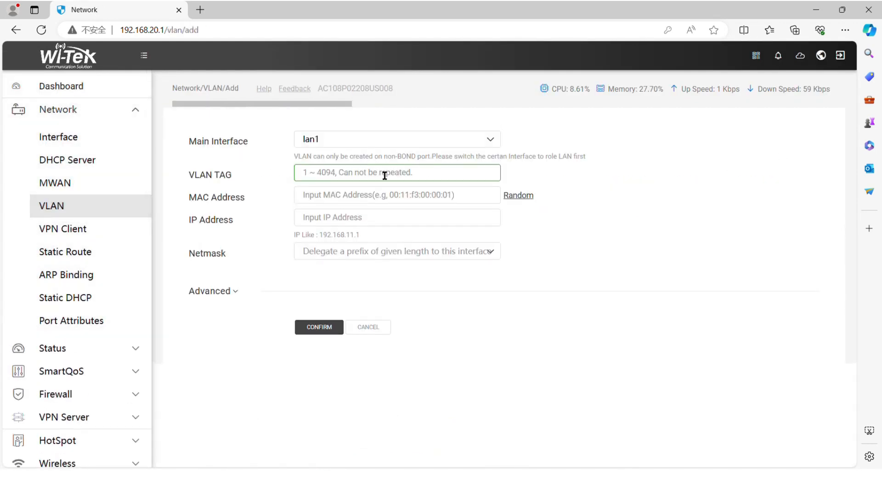
text(30)
click(529, 197)
click(413, 223)
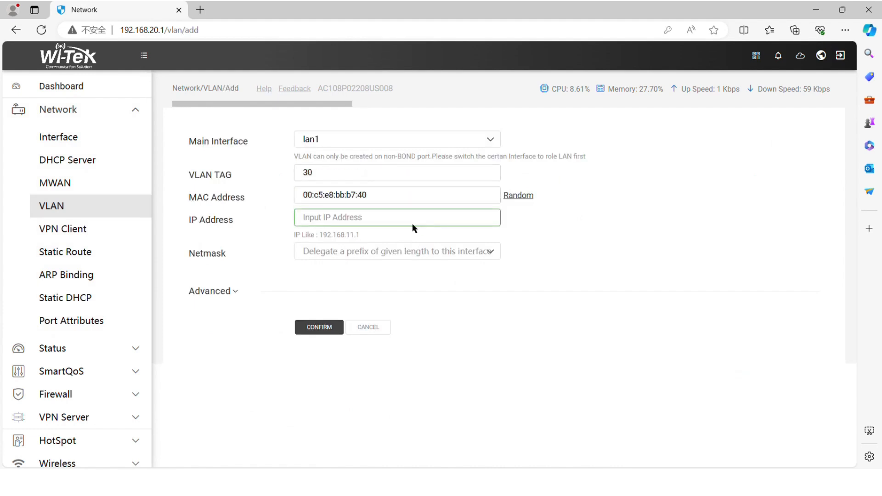
text(1)
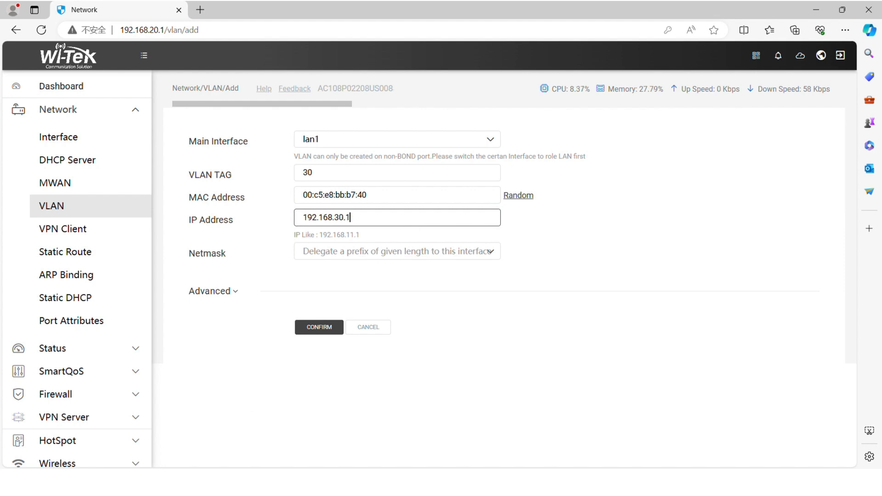
text(92.168.30.1)
click(385, 252)
click(388, 394)
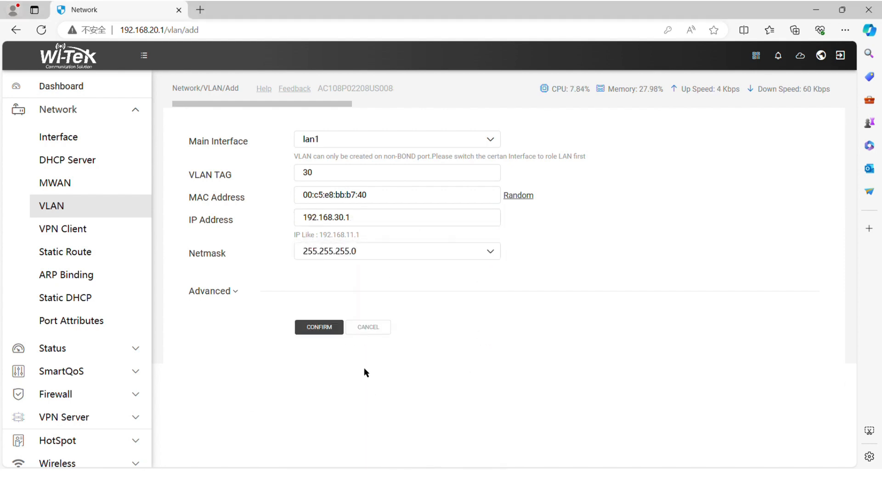
click(336, 329)
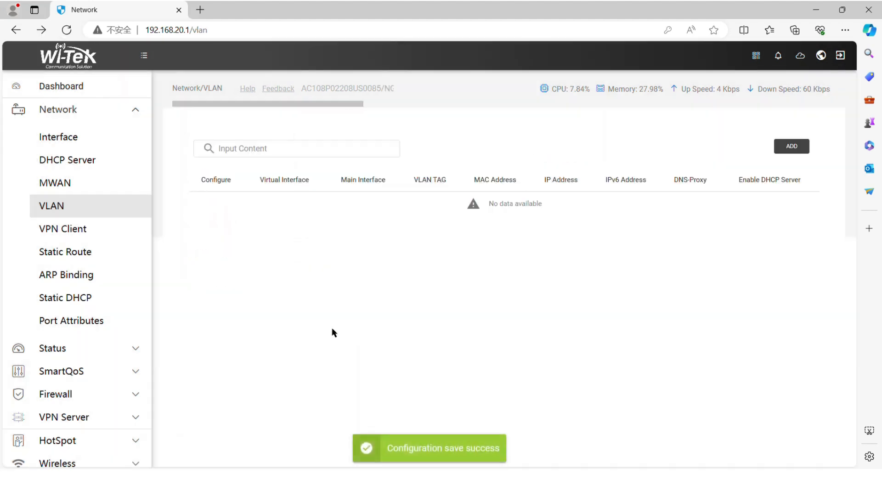
- Add VLAN tag 40 on lan1 with a random MAC, IP 192.168.40.1 and netmask 255.255.255.0
click(791, 146)
click(469, 140)
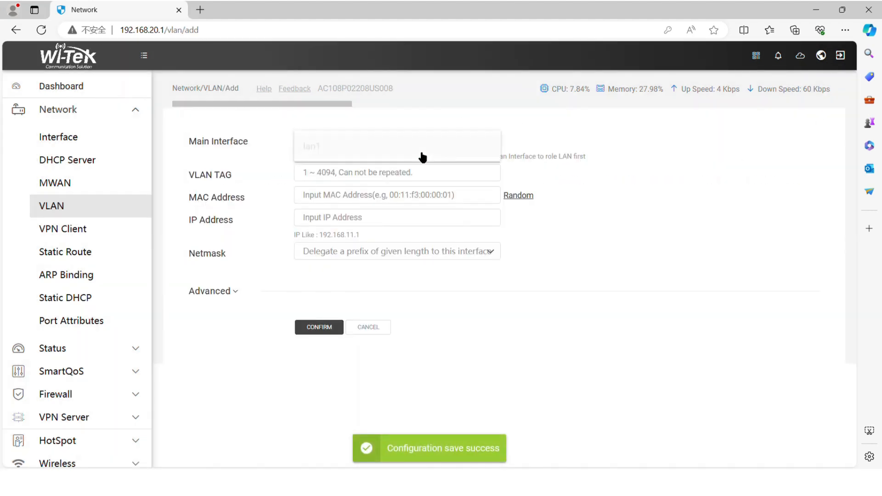
click(422, 152)
click(374, 172)
text(40)
click(518, 196)
click(451, 219)
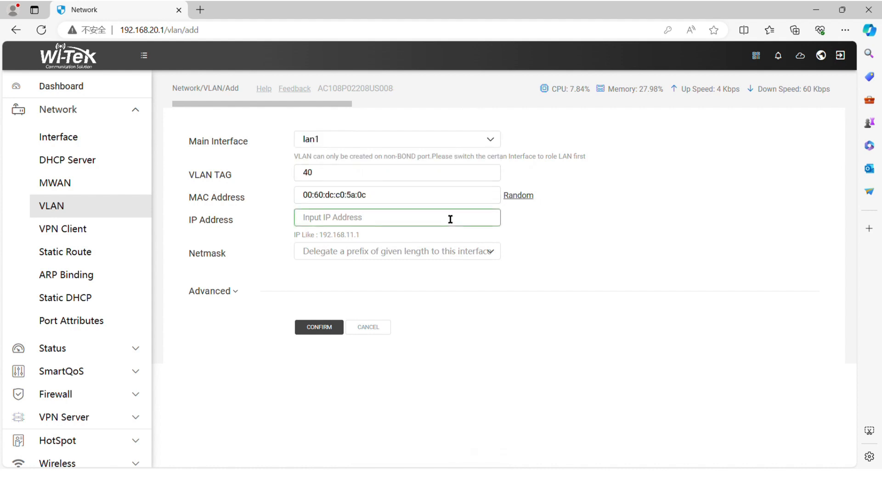
text(192.168.40.1)
click(467, 252)
click(459, 393)
click(320, 329)
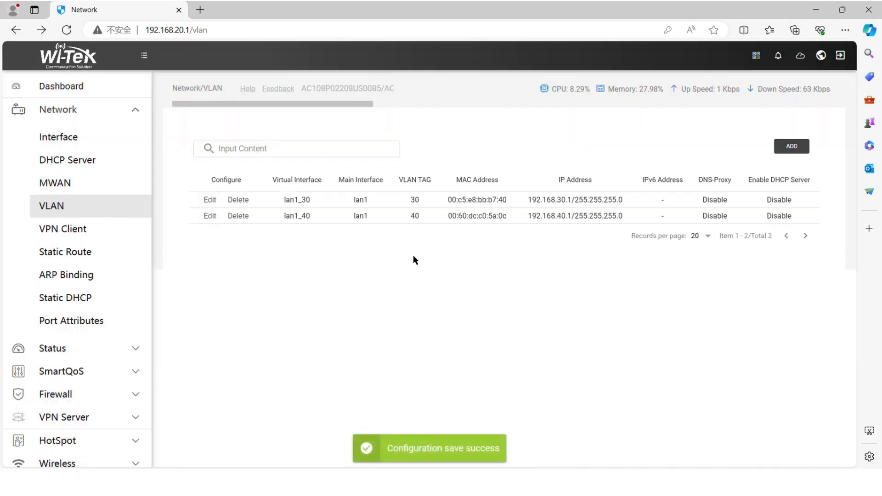
click(124, 110)
click(124, 110)
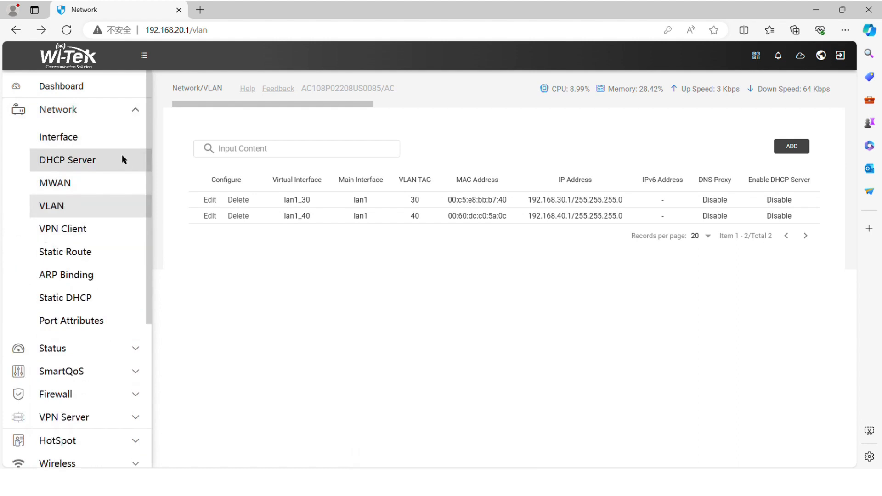
- Switch lan1_30's DHCP server to Basic Mode with peer DNS 114.114.114.114 and save
click(123, 159)
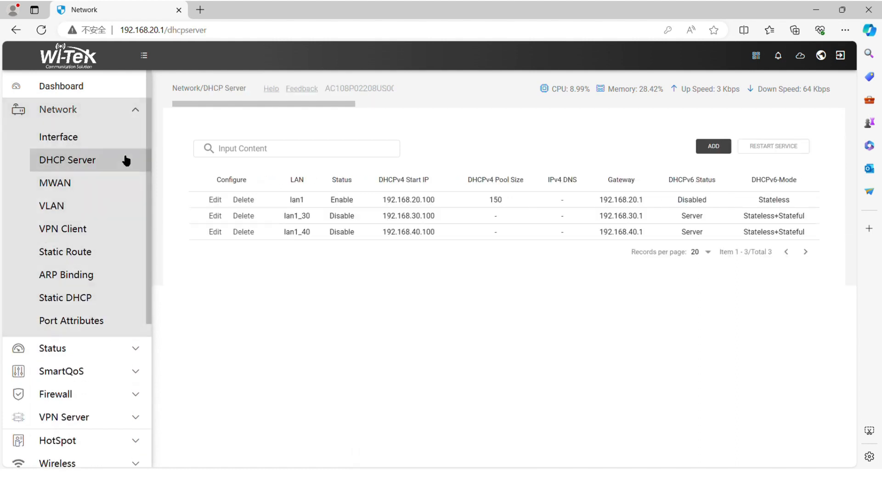
click(216, 216)
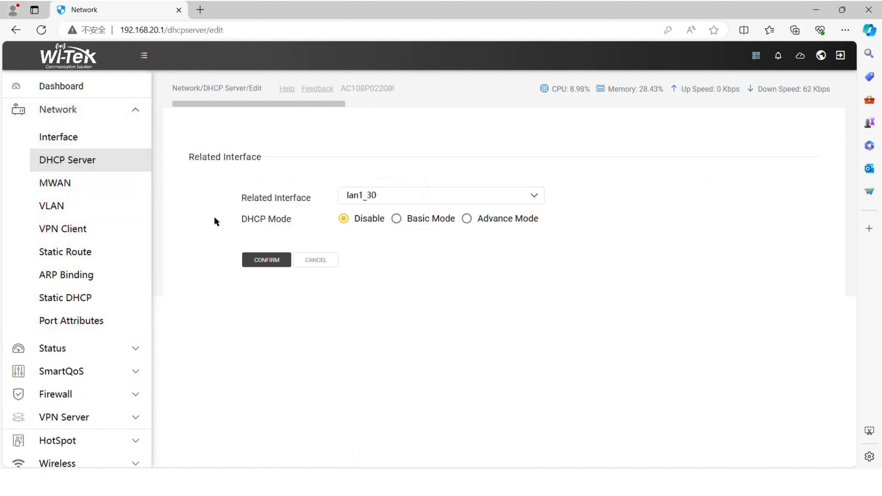
click(396, 218)
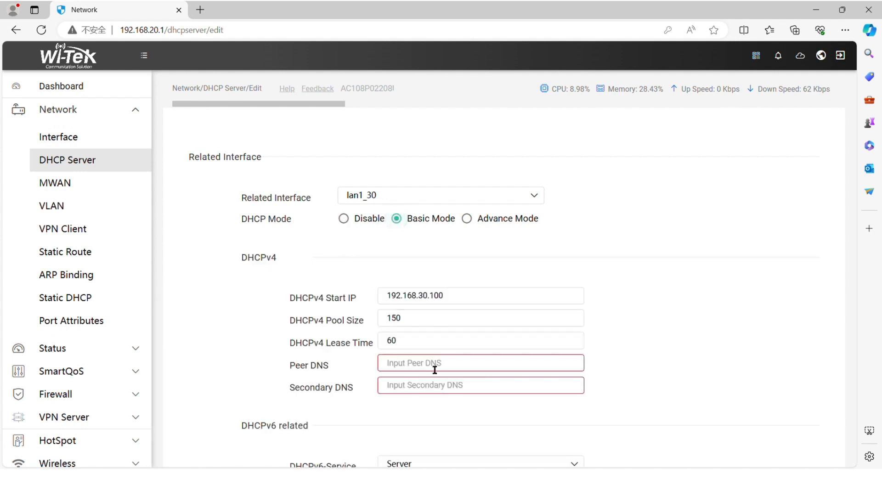
text(1)
text(14.114.114.114)
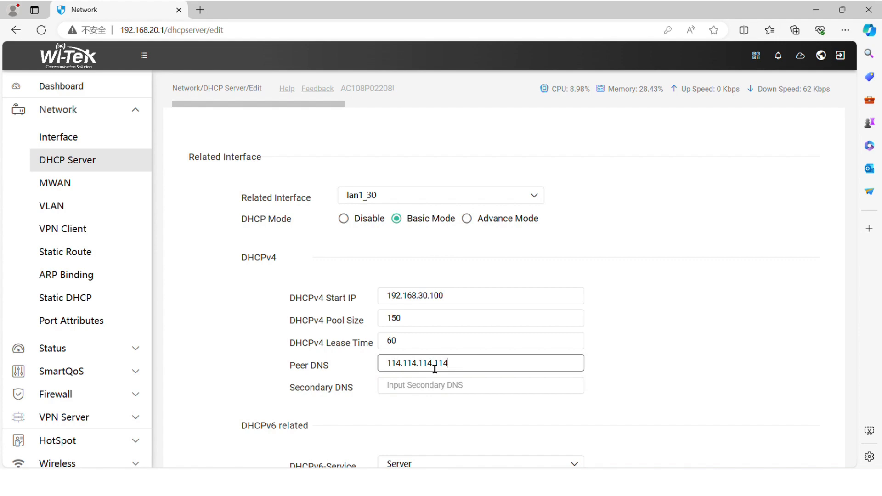
scroll(435, 369, down, 4)
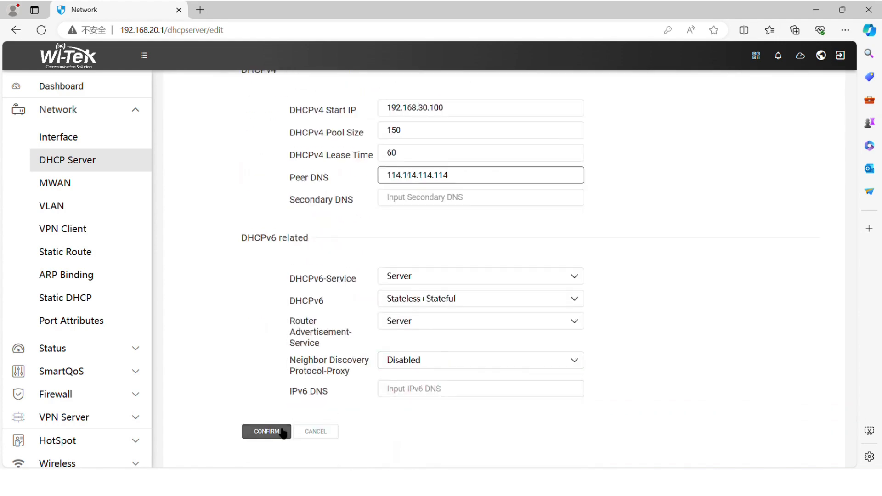
click(282, 432)
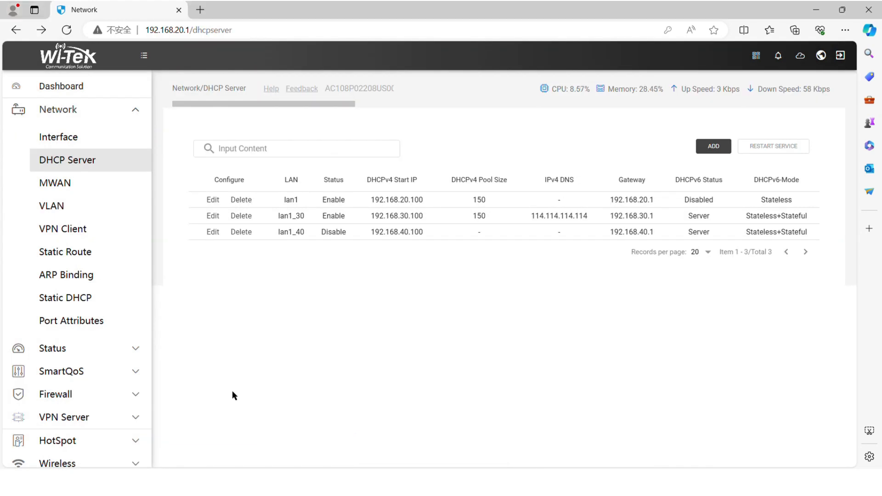
- Switch lan1_40's DHCP server to Basic Mode with primary DNS 114.114.114.114 and save
click(217, 232)
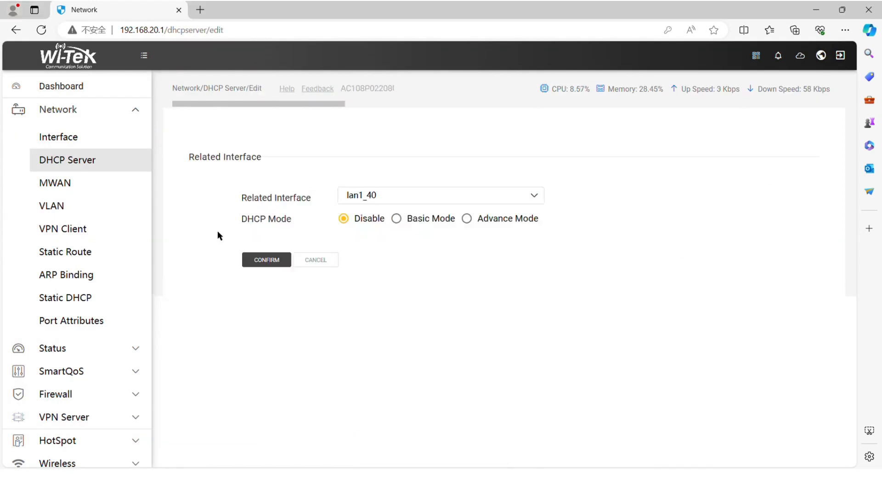
click(410, 225)
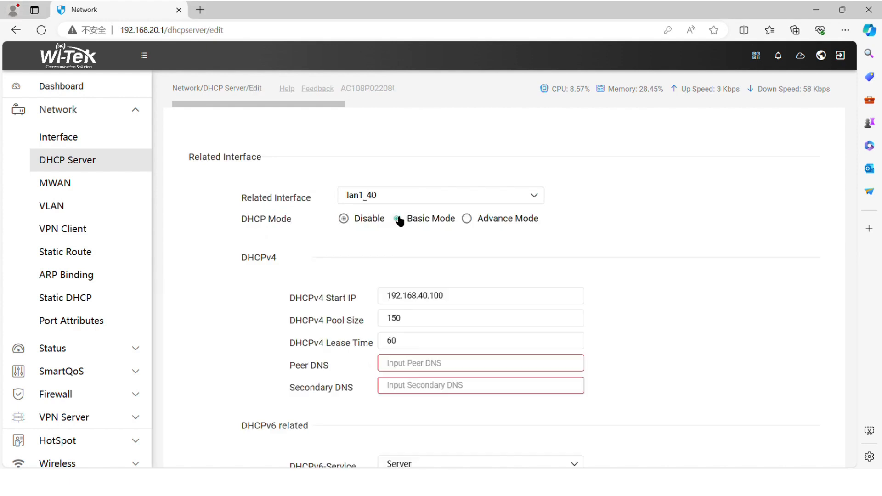
click(419, 364)
text(114.114.114.114)
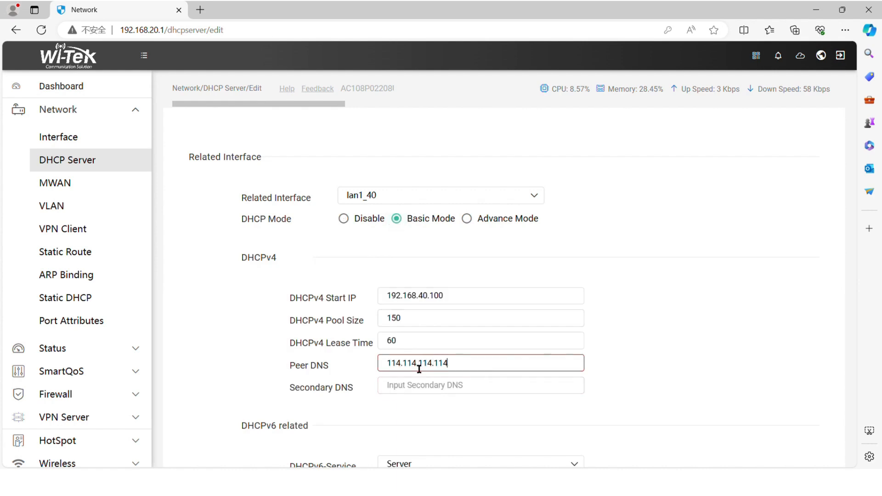
scroll(419, 368, down, 4)
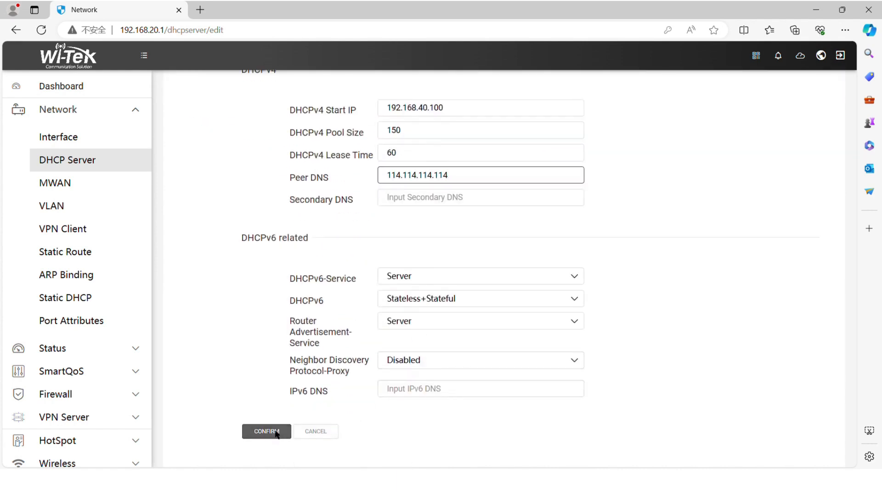
click(276, 433)
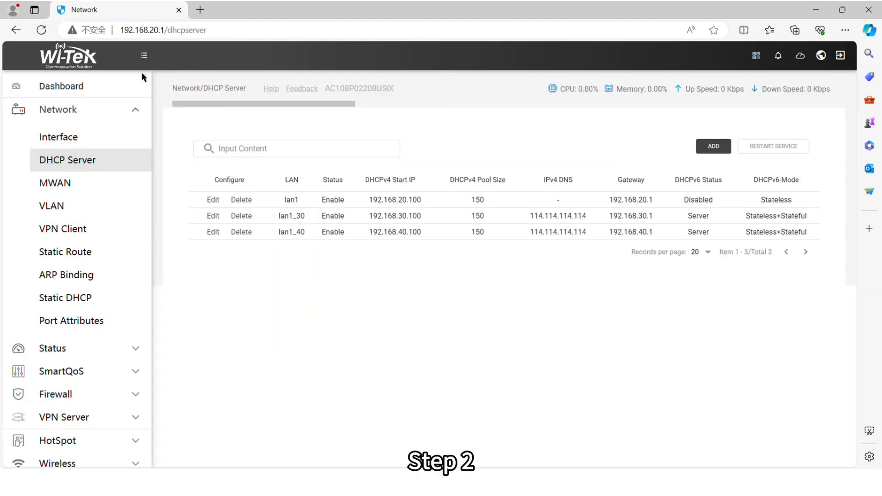
- Copy 192.168.20.101 from the router's DHCP leases and log in to that switch in a new tab
click(98, 110)
click(69, 133)
click(104, 206)
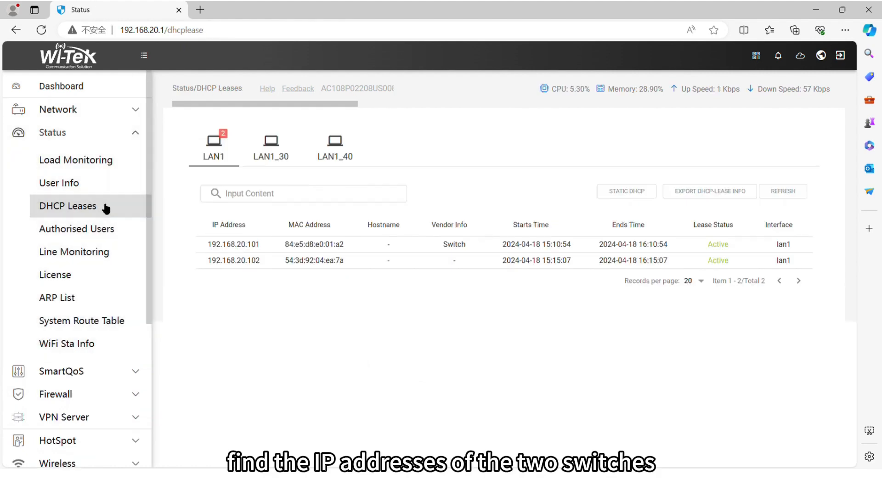
double_click(257, 244)
key(ctrl+c)
key(ctrl+t)
key(ctrl+v)
key(Return)
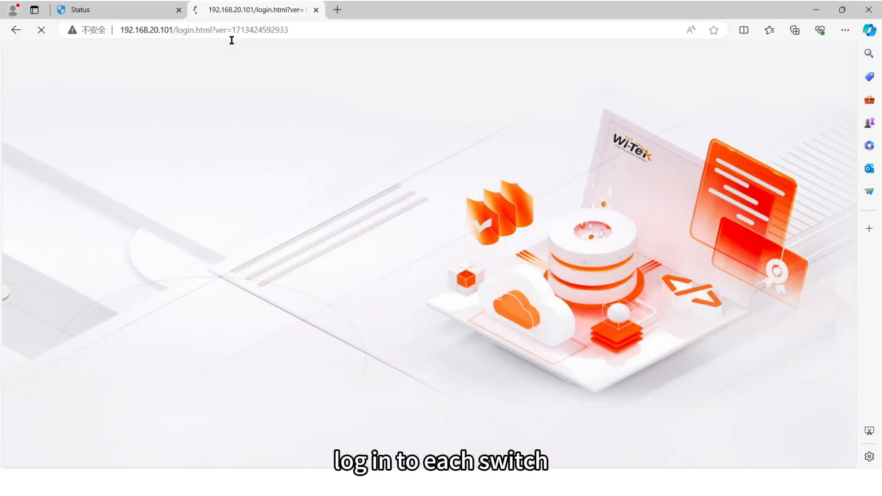
text(admin)
click(216, 262)
text(admin)
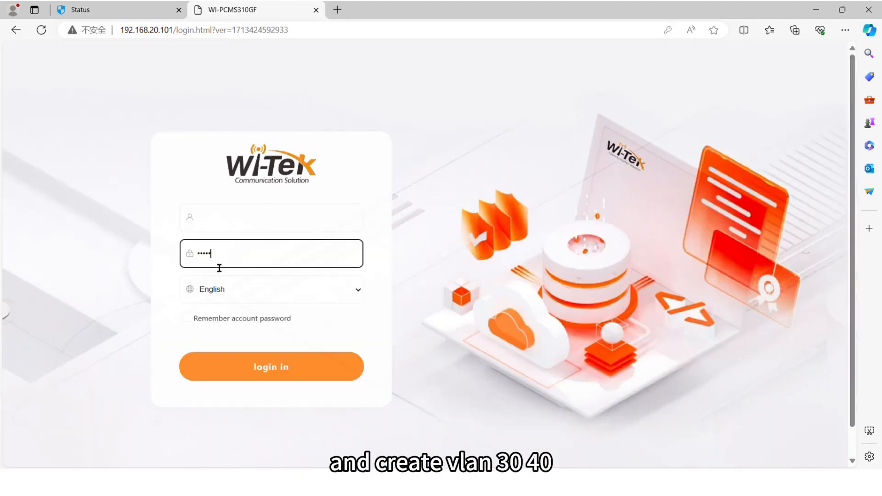
key(Return)
- Open 192.168.20.102 from the leases in another tab and log in to the second switch
click(114, 9)
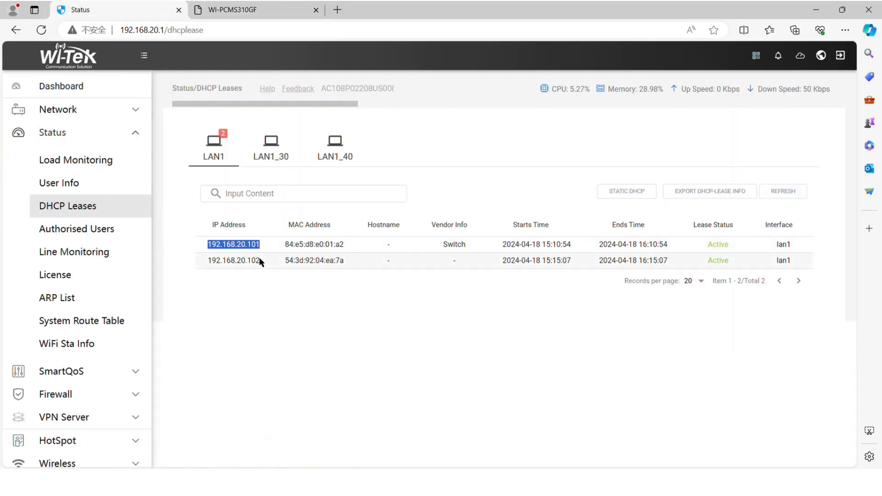
drag(260, 260, 208, 264)
key(ctrl+c)
key(ctrl+t)
key(ctrl+v)
key(Return)
text(admin)
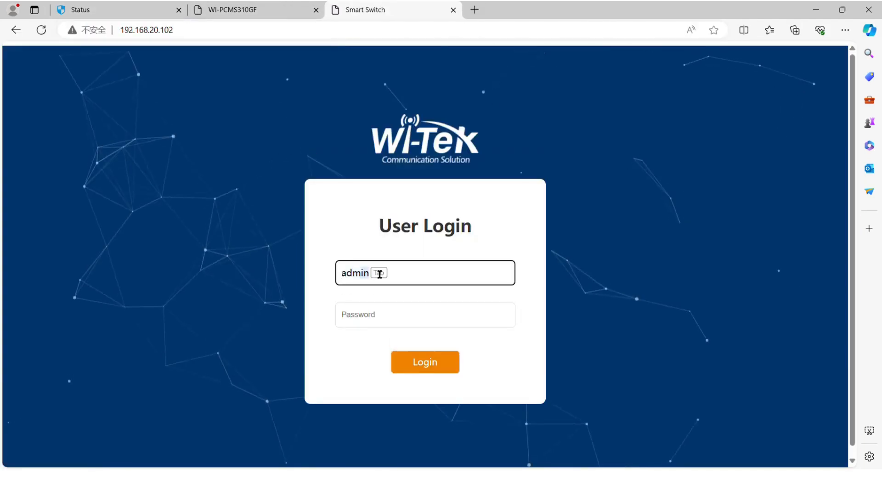
click(398, 323)
text(admin)
click(420, 366)
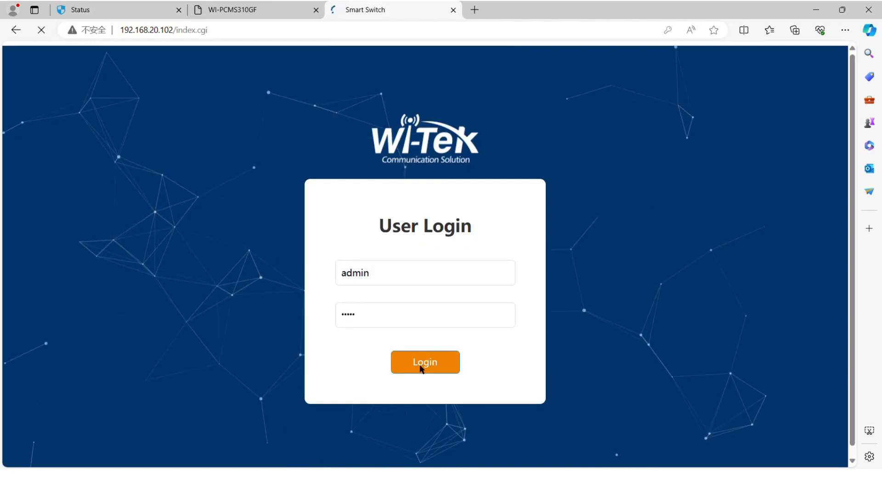
click(269, 8)
scroll(236, 233, down, 10)
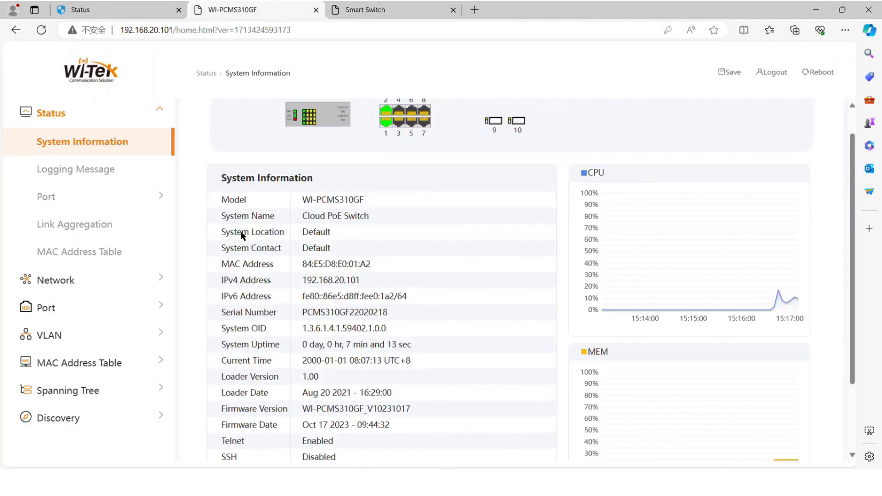
- Change the first switch's System Name from Cloud PoE Switch to 'Switch A' and apply
drag(363, 164, 282, 164)
text(Switch )
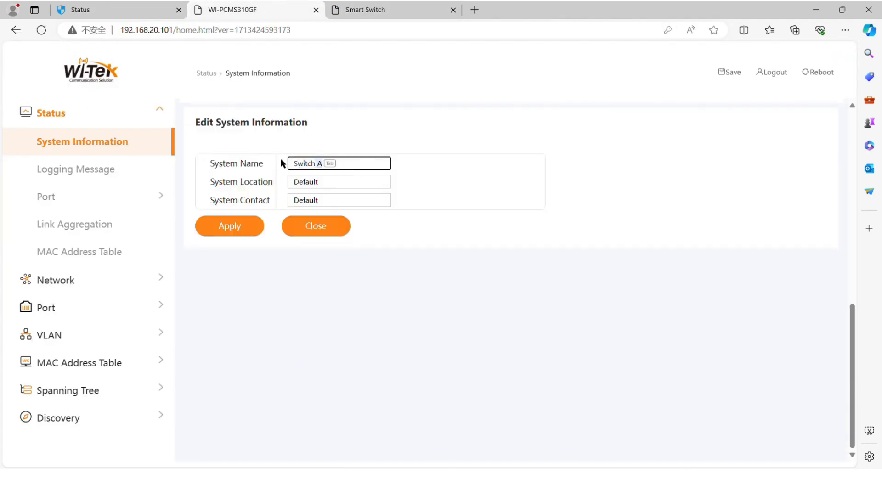
text(A)
click(246, 225)
drag(336, 248, 302, 247)
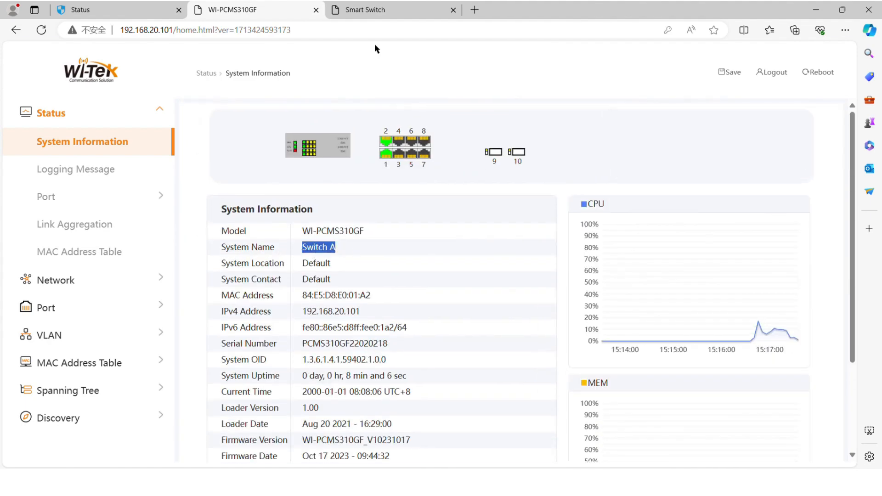
- Change the second switch's Device Info hostname from Cloud Easy Smart to 'Switch B' and save
click(367, 9)
click(121, 154)
drag(505, 225, 407, 229)
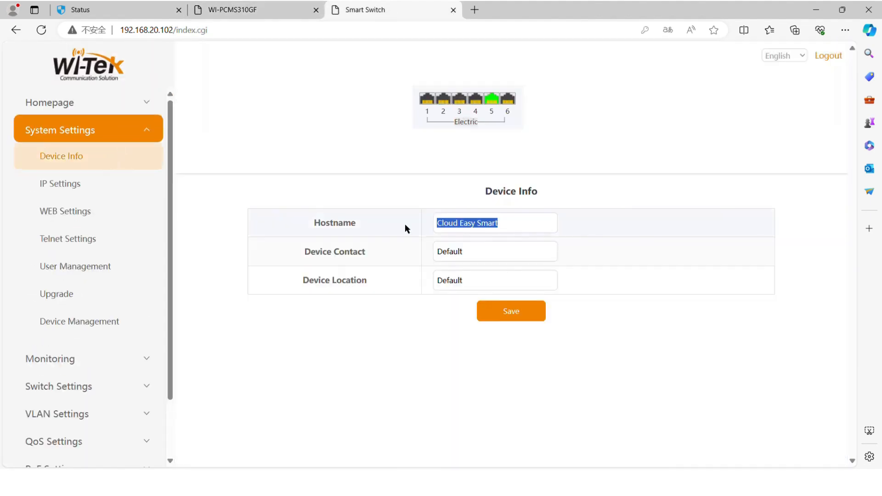
text(Switch B)
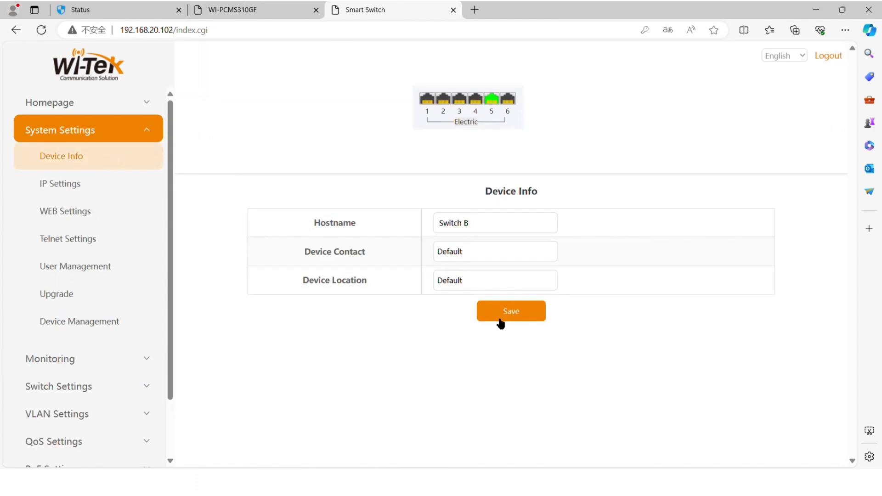
click(128, 106)
click(126, 126)
click(281, 8)
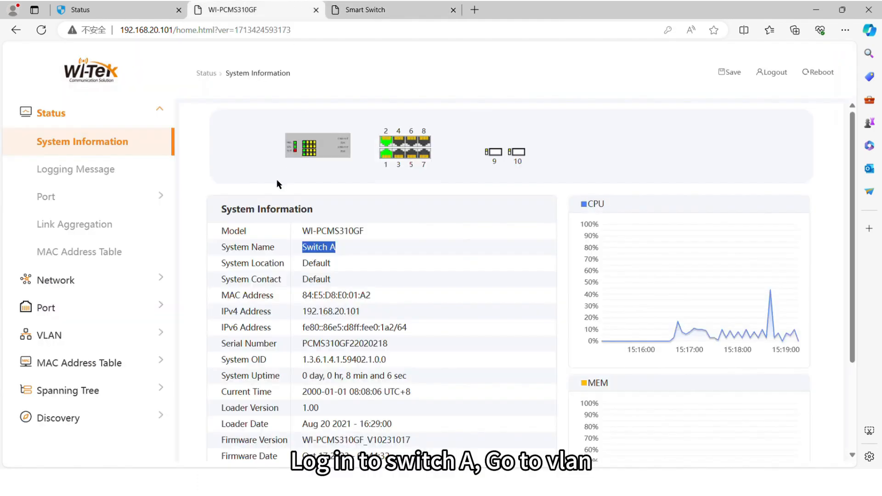
- On Switch A's Create VLAN page, move VLANs 30 and 40 into Created VLAN and apply
click(138, 117)
click(133, 194)
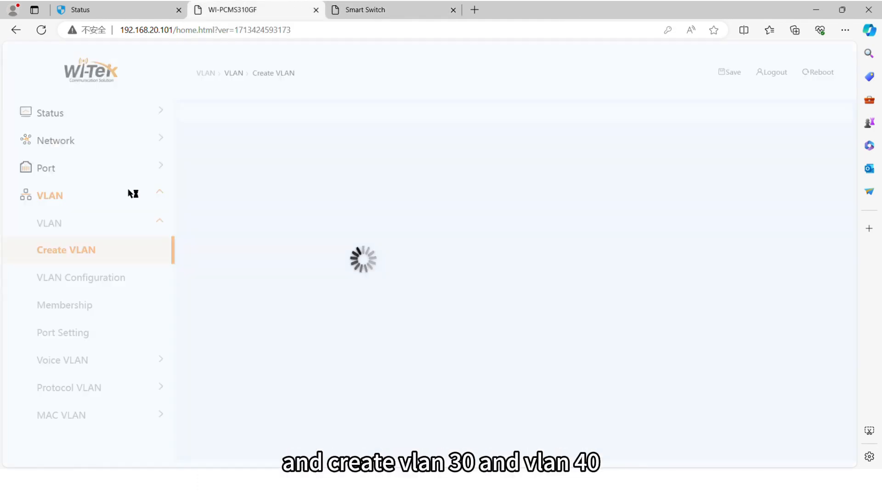
scroll(273, 188, down, 5)
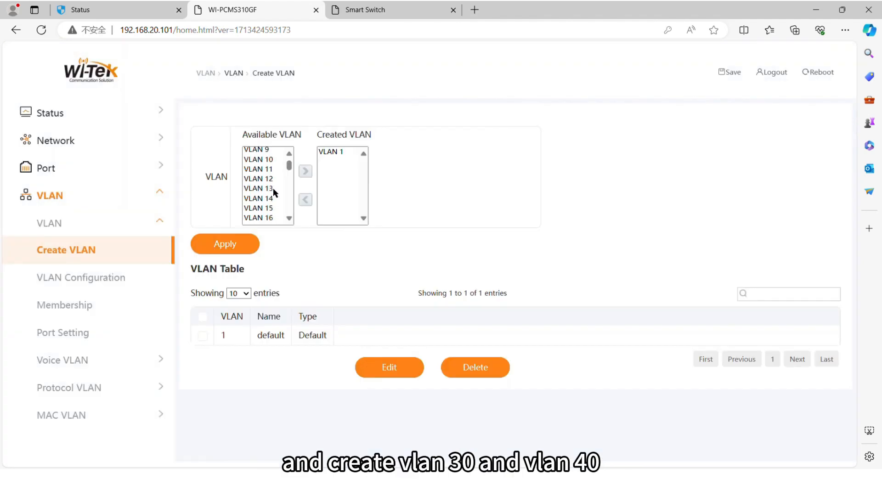
click(265, 203)
click(314, 171)
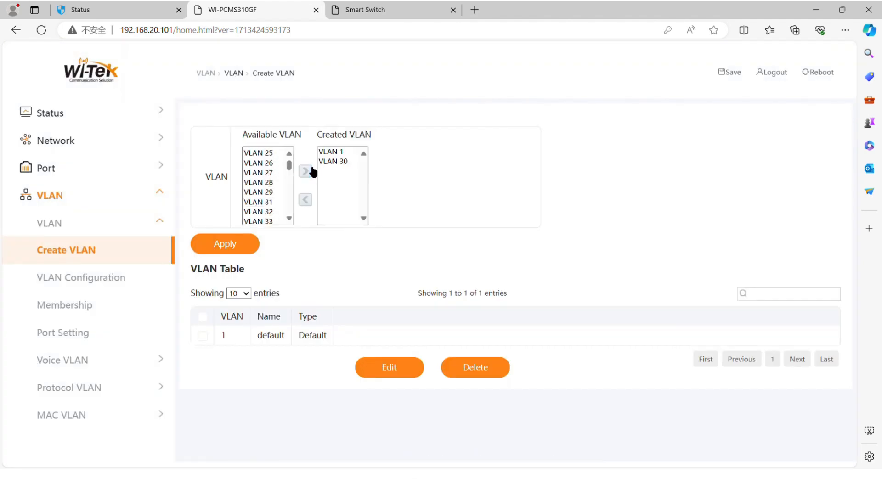
scroll(282, 181, down, 3)
click(282, 184)
click(305, 171)
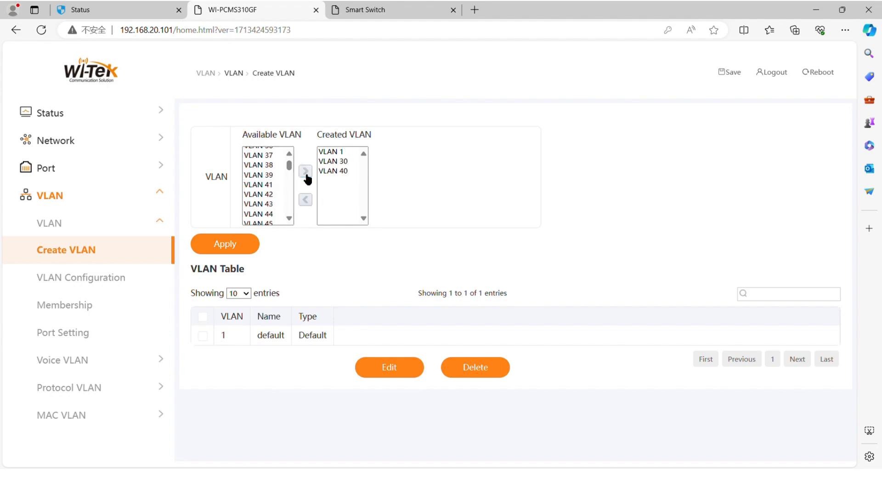
click(225, 244)
- In Switch A's VLAN Configuration, set GE1 and GE2 to Tagged for VLAN0030 and apply
click(142, 276)
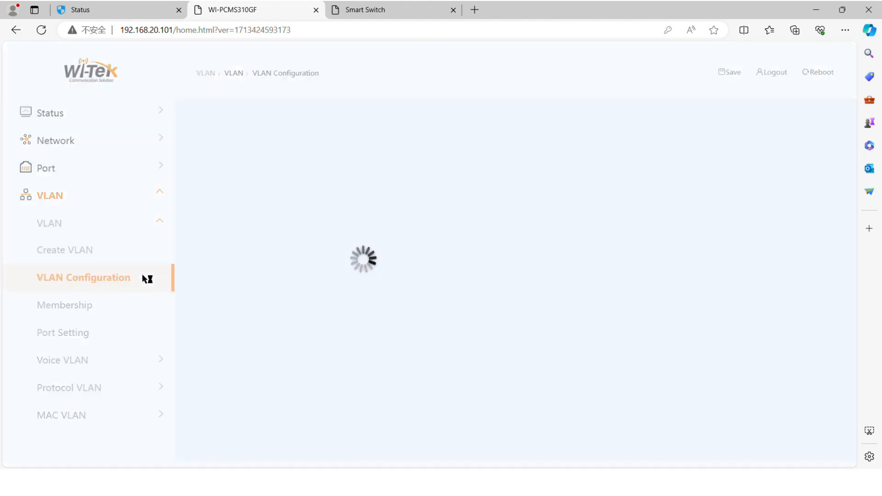
click(241, 136)
click(249, 159)
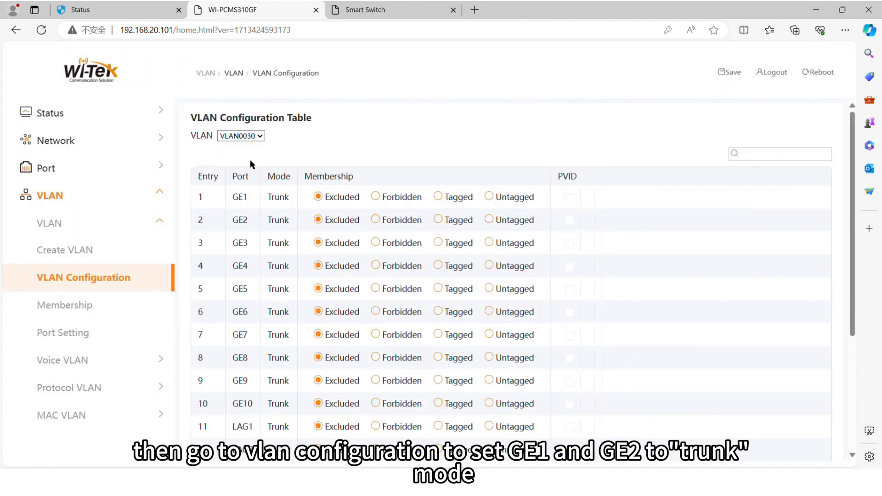
click(438, 197)
click(438, 220)
scroll(486, 394, down, 4)
click(487, 445)
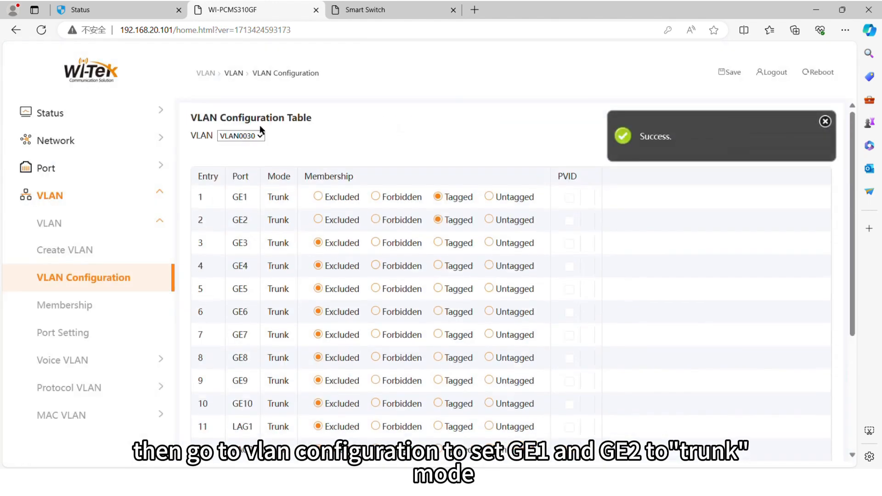
click(438, 220)
scroll(481, 395, down, 4)
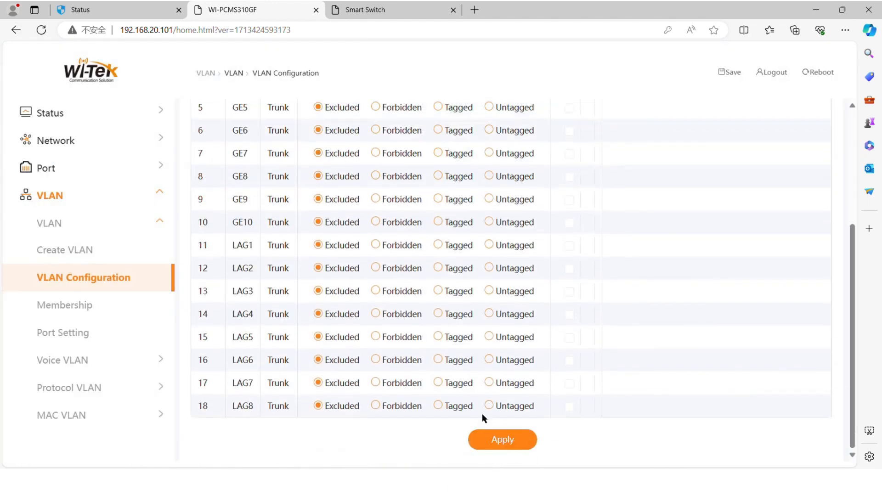
click(496, 448)
- On Switch B's VLAN Member page, save VLAN IDs 30 and 40, then open per-port VLAN Settings
click(376, 5)
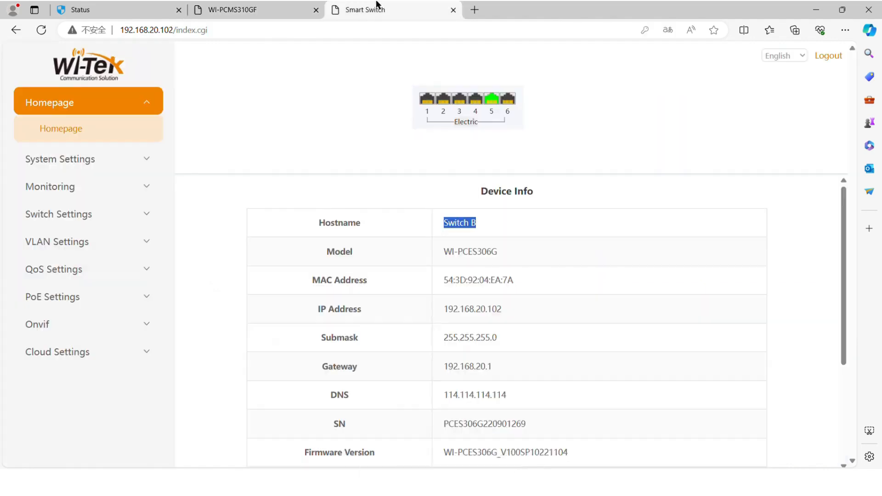
click(118, 241)
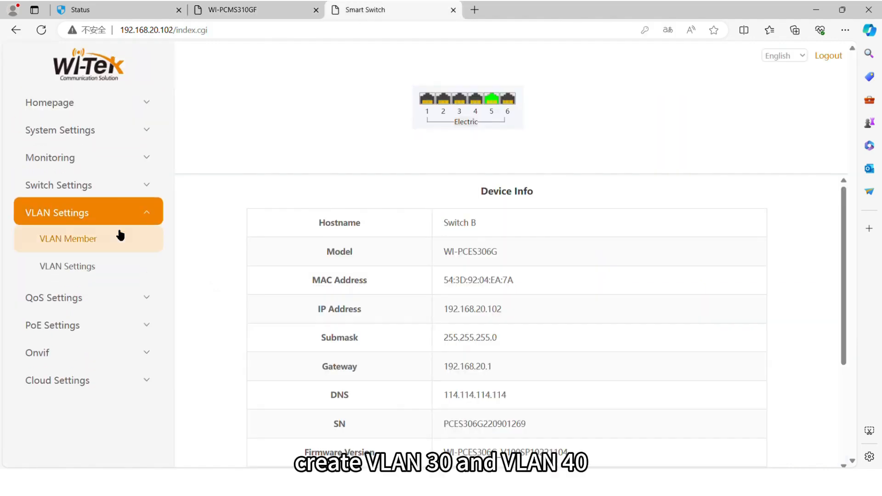
click(127, 247)
click(407, 224)
text(30)
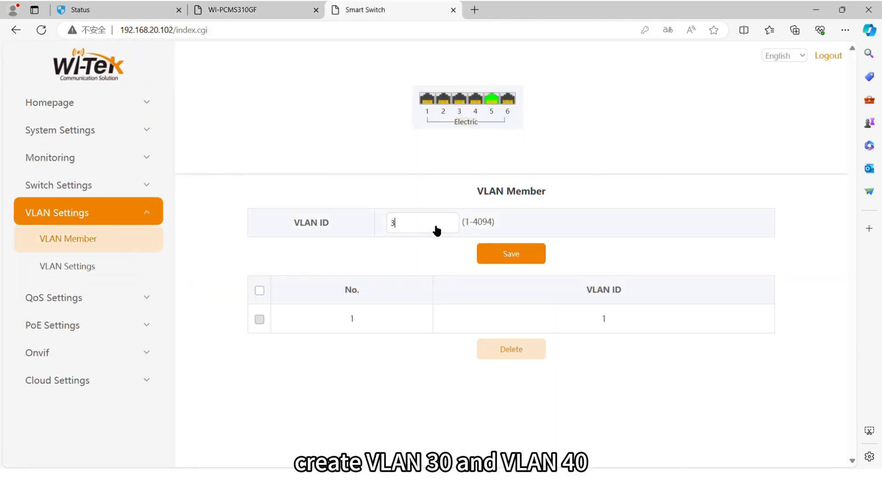
click(492, 254)
click(430, 229)
text(40)
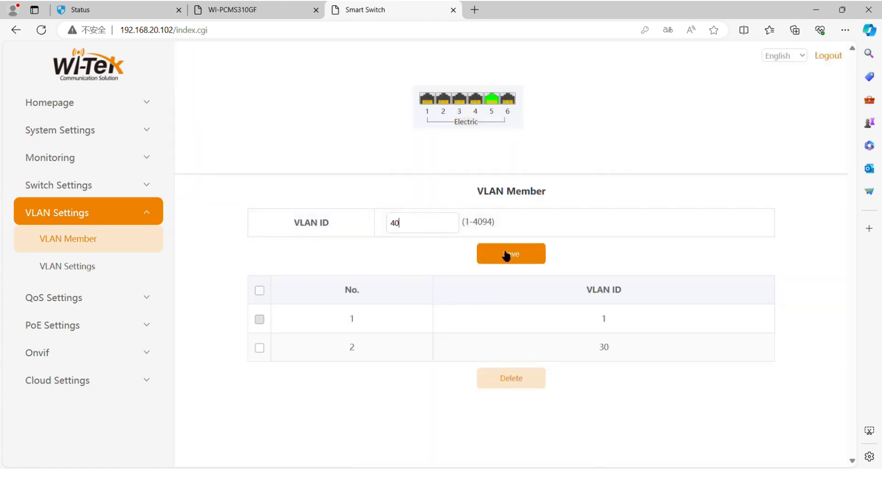
click(504, 254)
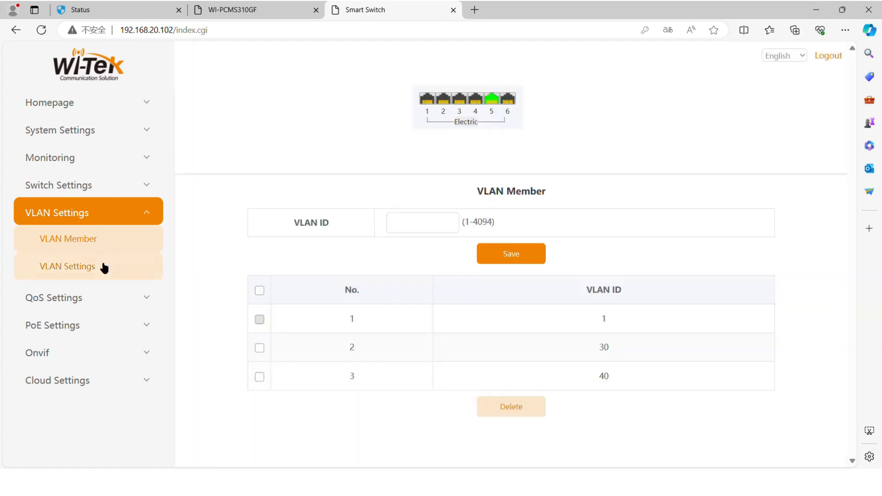
click(104, 268)
click(334, 254)
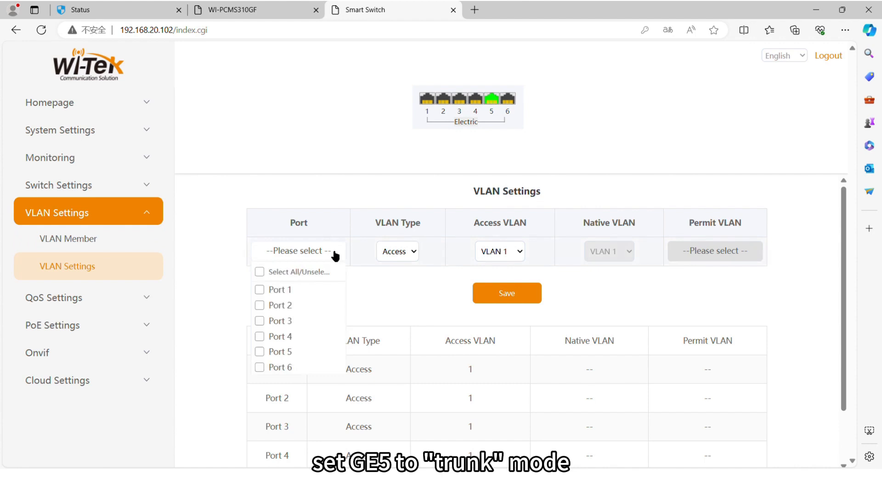
- Make switch Port 5 a trunk port permitting VLAN 30 and save it
click(311, 355)
click(398, 251)
click(404, 277)
click(685, 254)
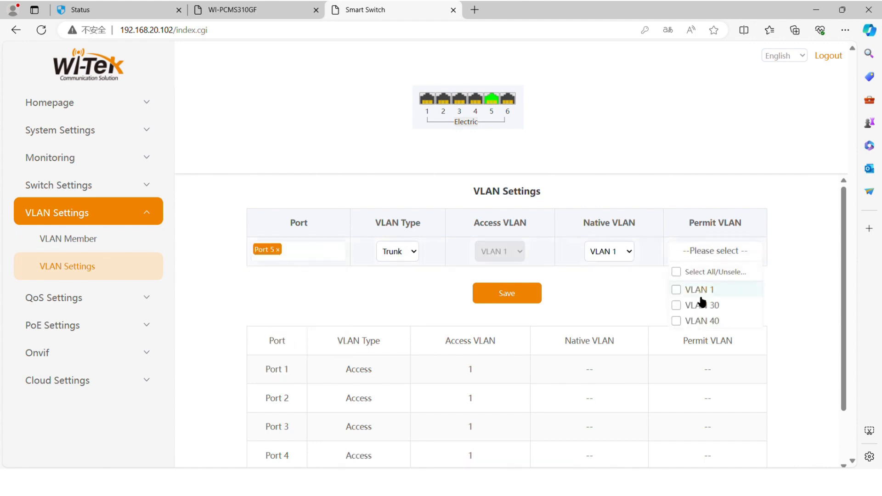
click(702, 305)
click(522, 289)
- Set switch Port 1 as an access port in VLAN 30 and save it
click(313, 253)
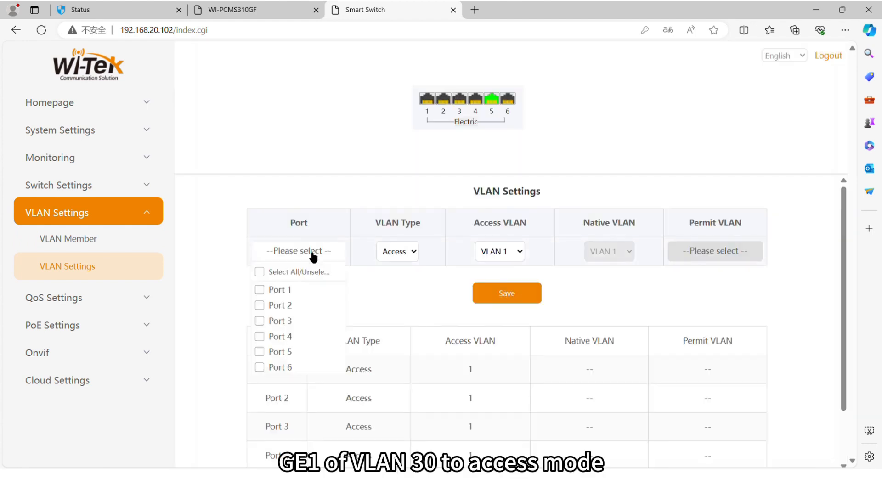
click(305, 290)
click(522, 254)
click(514, 283)
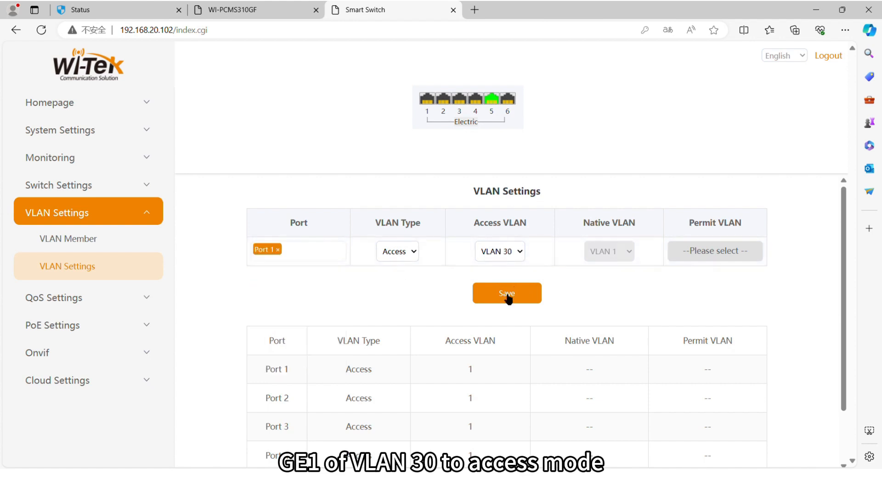
click(507, 294)
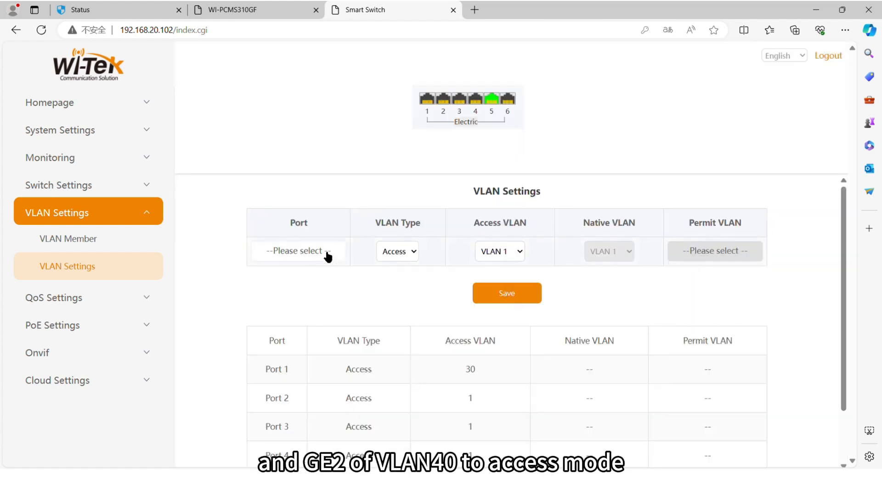
- Set switch Port 2 as an access port in VLAN 40, then return to the router's DHCP leases
click(329, 252)
click(325, 309)
click(499, 252)
click(505, 292)
click(499, 291)
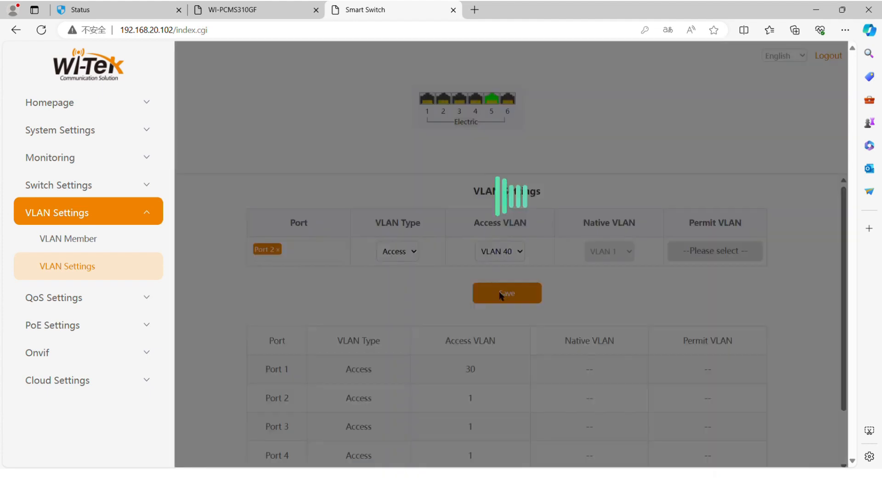
click(135, 5)
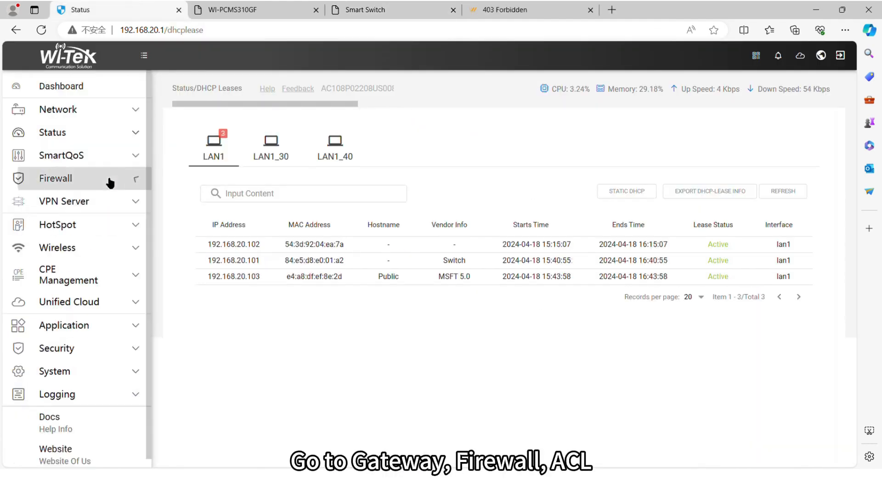
- Under Firewall > Access Control List, add an enabled rule described 'R&D department'
click(109, 179)
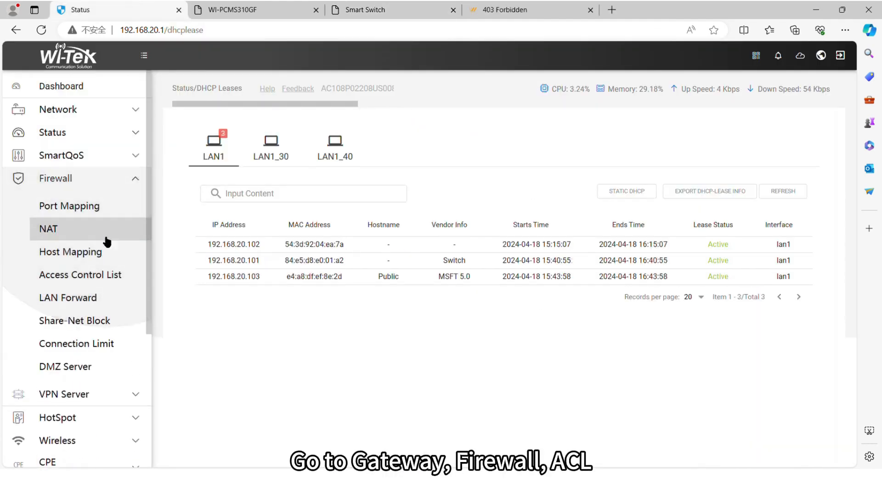
click(108, 277)
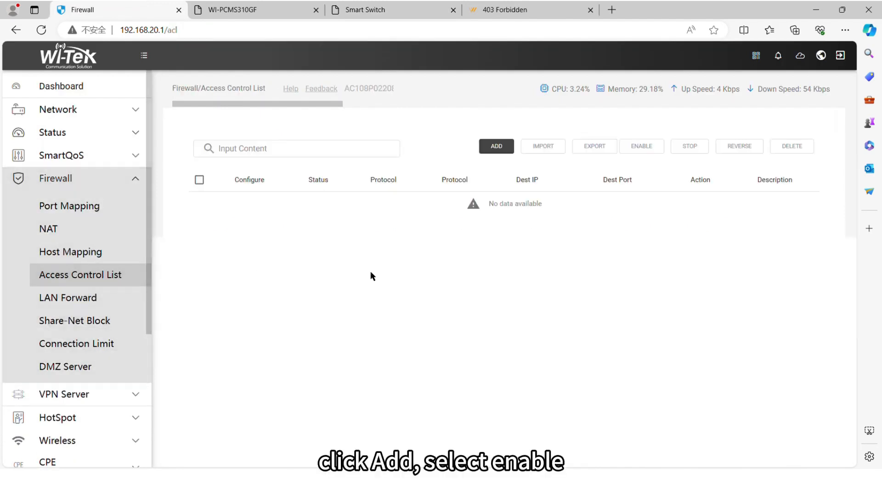
click(503, 147)
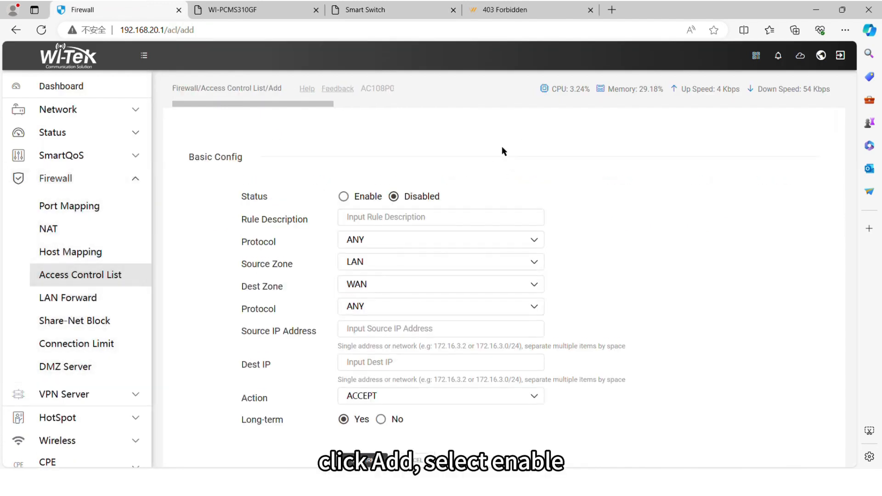
click(351, 198)
click(365, 220)
text(R)
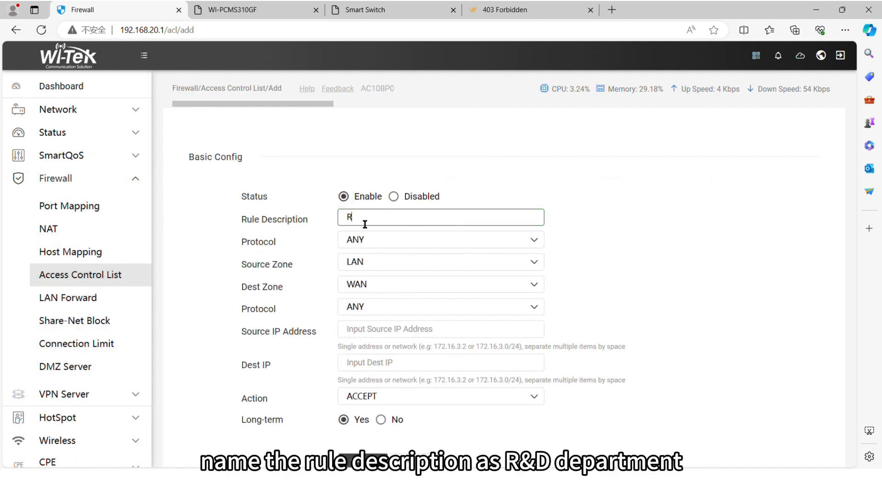
text(&D department)
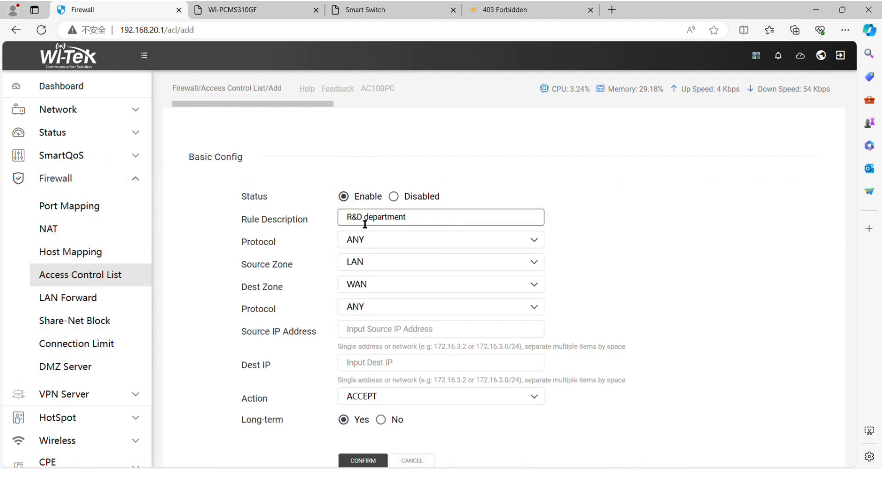
- Set the rule to IPv4, source 192.168.40.0/24, destination 0.0.0.0/0, action REJECT, and confirm
click(382, 243)
click(386, 267)
click(384, 334)
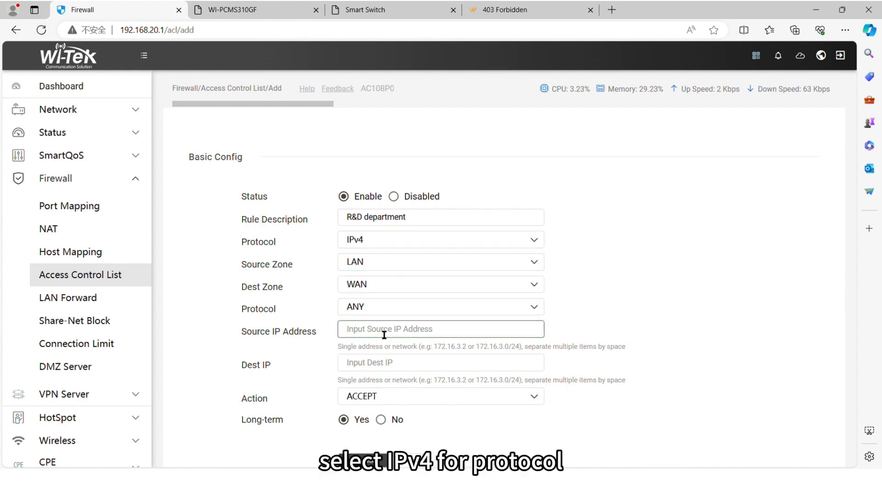
text(192.168.40.0/24)
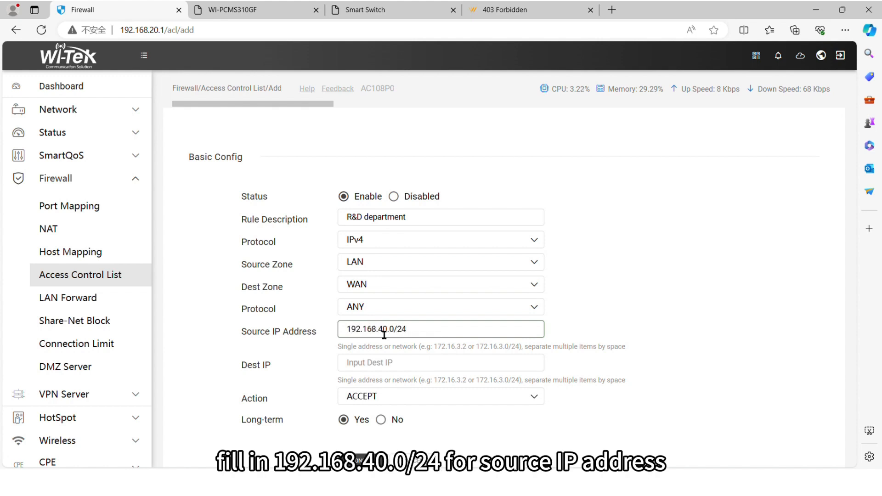
click(386, 363)
text(0.0.0.0)
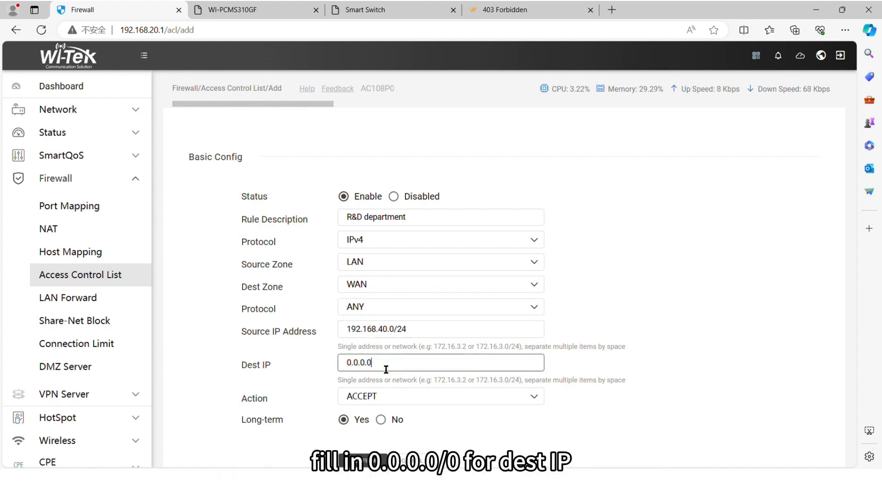
text(/0)
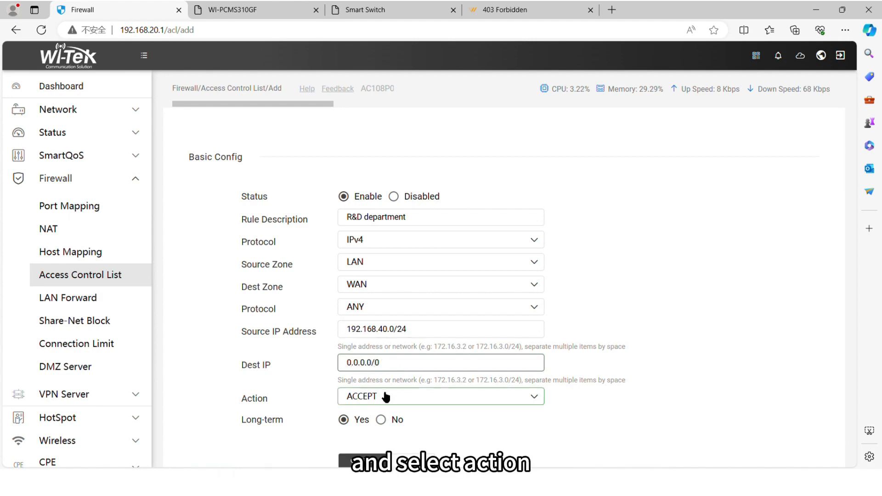
click(386, 396)
click(363, 450)
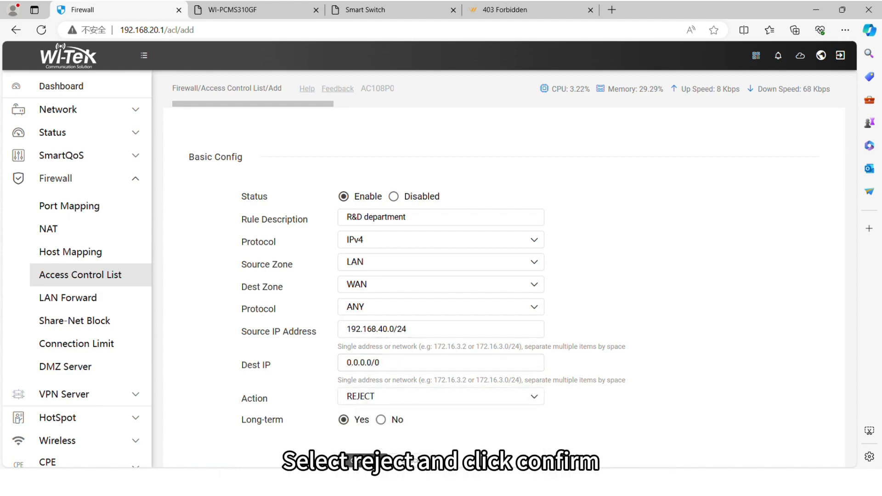
click(381, 458)
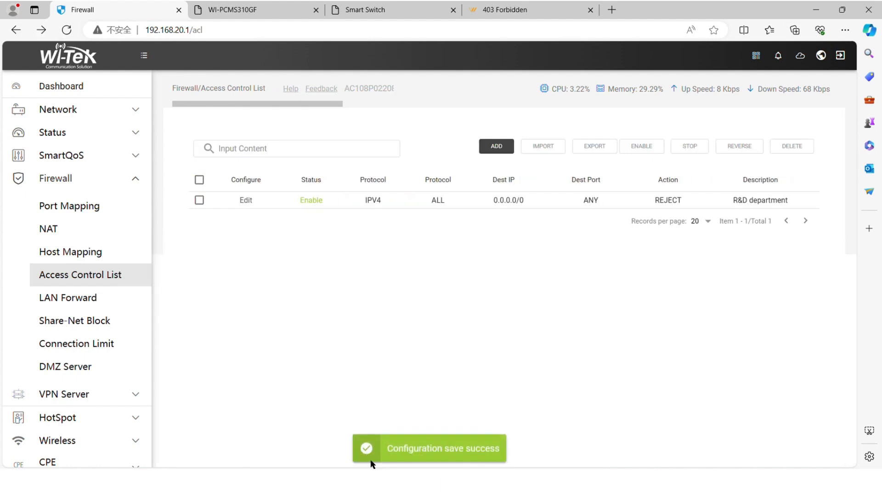
- Add a 'Sales department' IPv4 ACL rule from 192.168.30.0/24 to 0.0.0.0/0, leaving the action ACCEPT
click(496, 146)
click(416, 220)
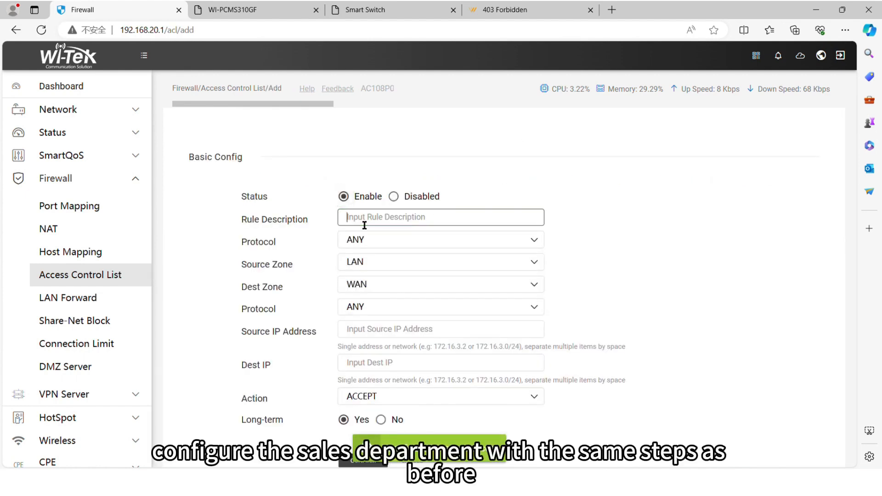
text(Sales depar)
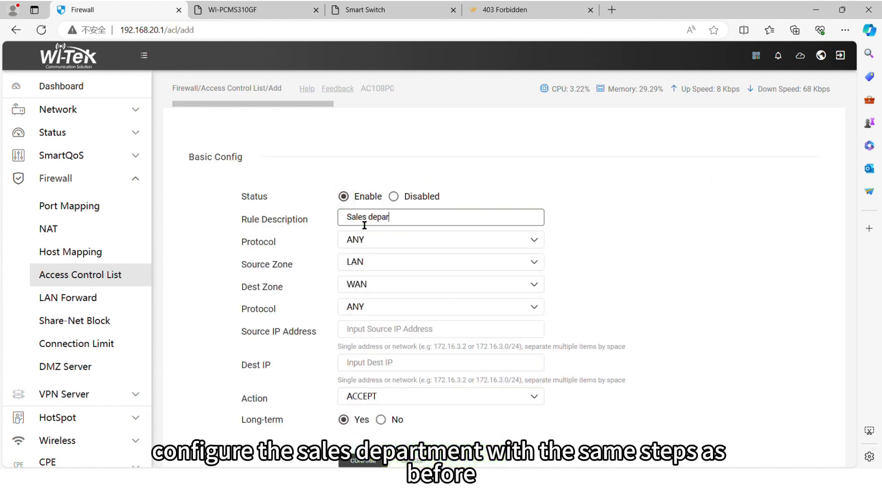
text(te)
click(407, 244)
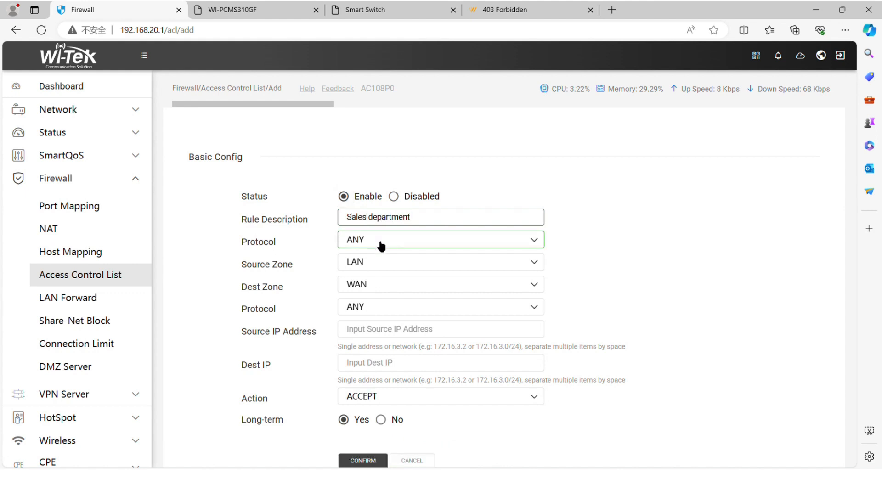
click(393, 276)
click(388, 340)
text(192.168.30.0/24)
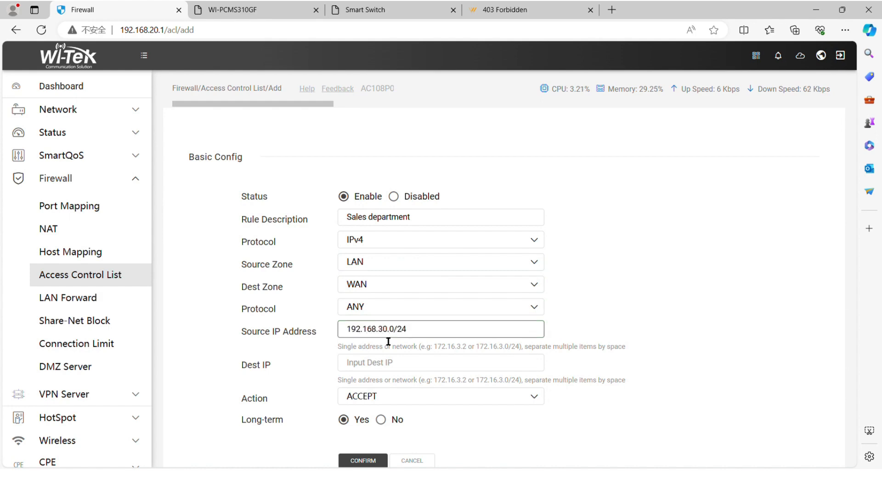
click(398, 366)
text(0.0.0.)
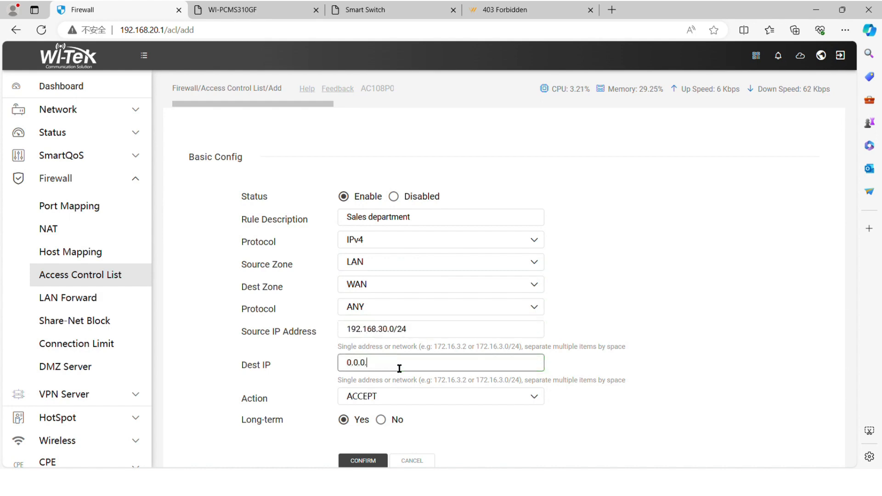
text(0/0)
click(377, 461)
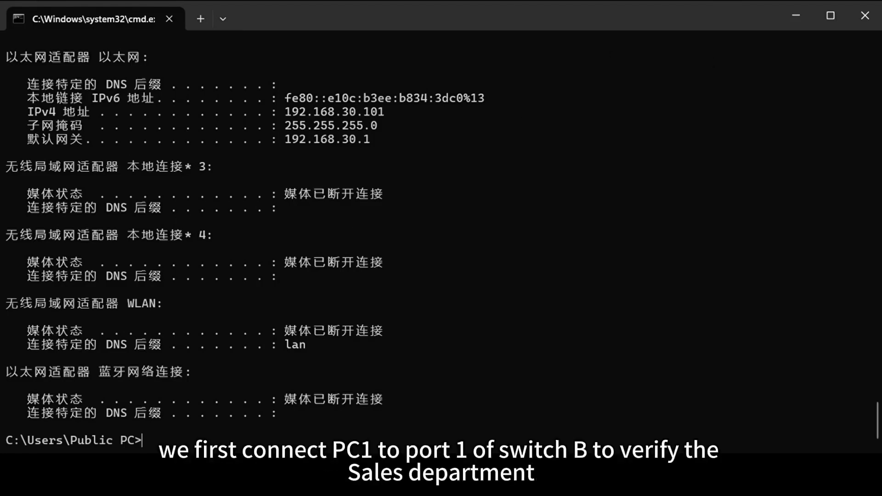
text(ipconfig)
key(Return)
drag(377, 139, 6, 55)
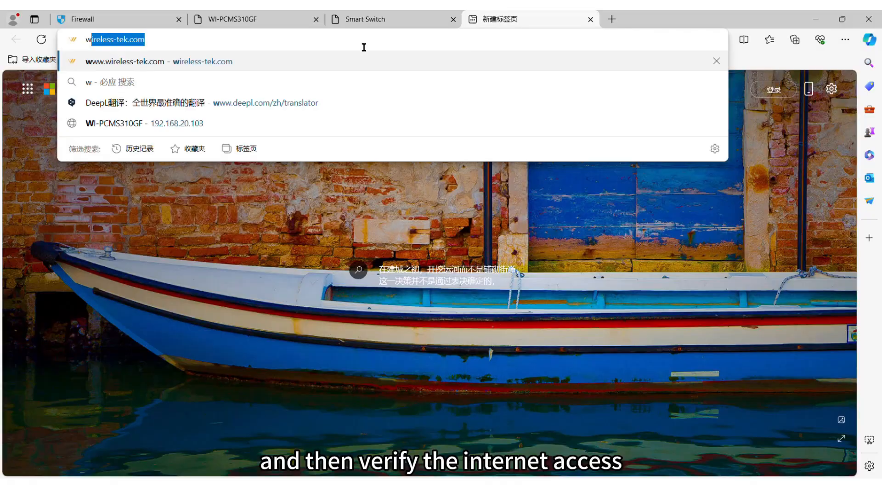
key(Return)
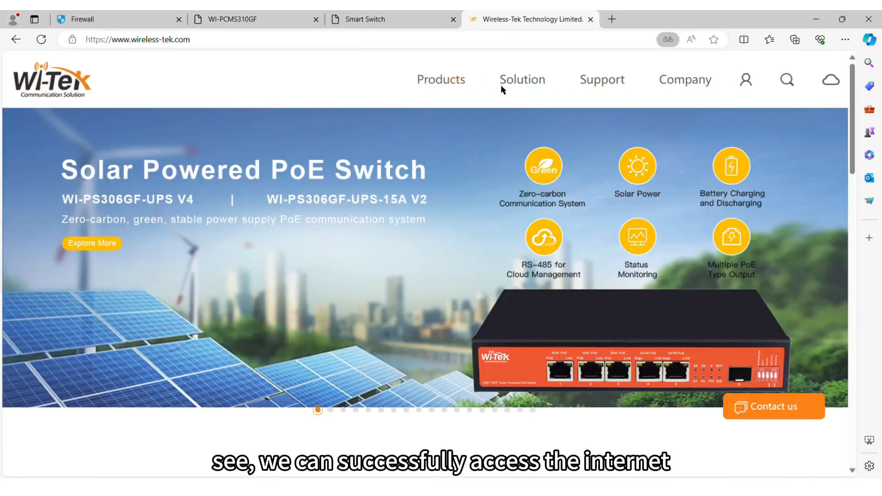
scroll(414, 218, down, 15)
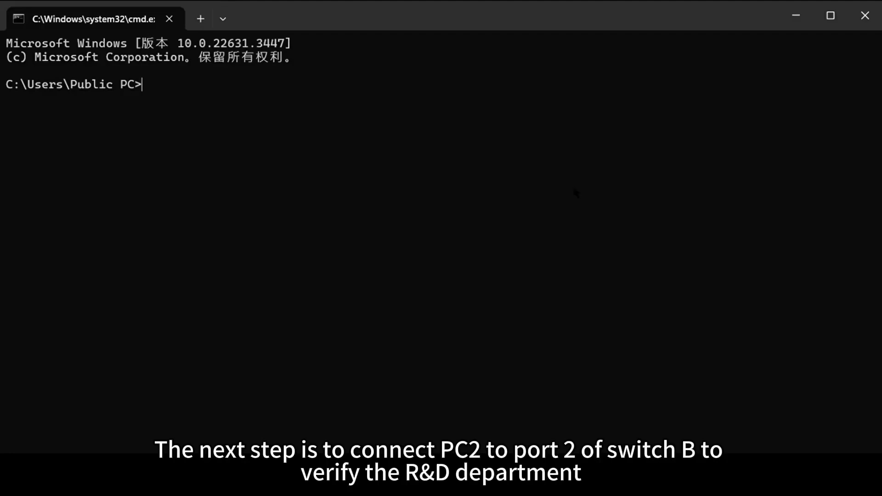
text(ipconfig)
key(Return)
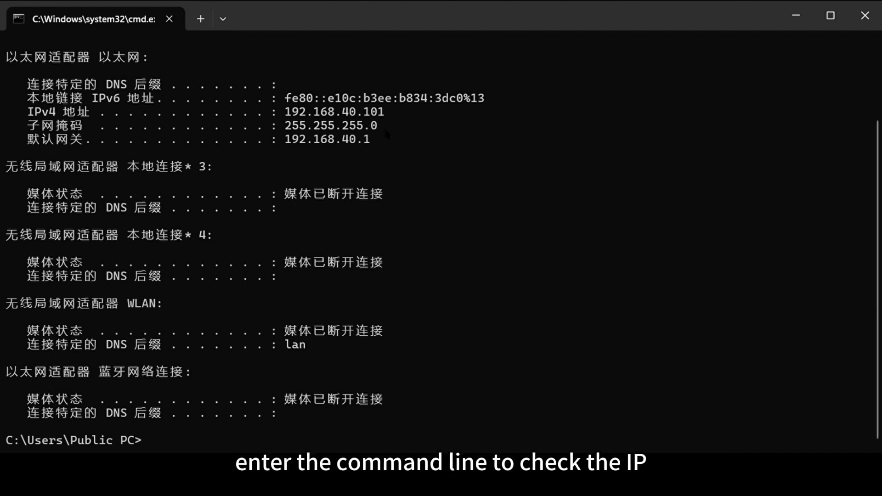
drag(370, 139, 23, 86)
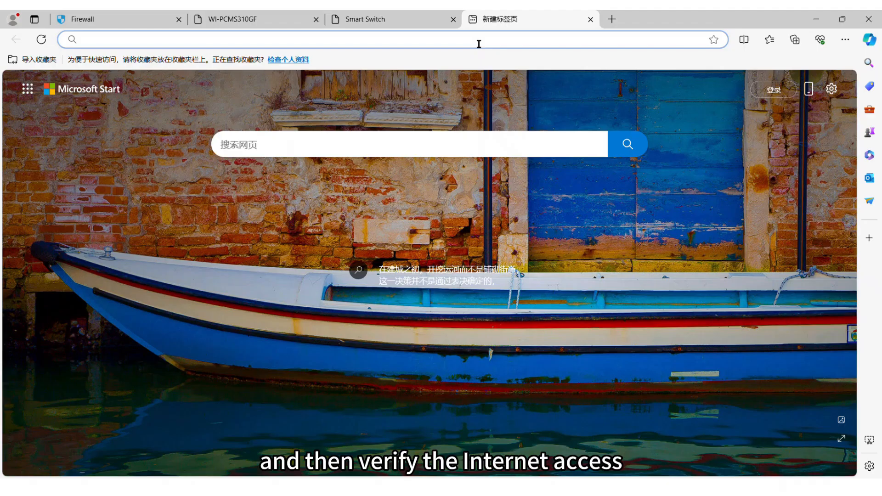
click(477, 40)
text(www)
key(Return)
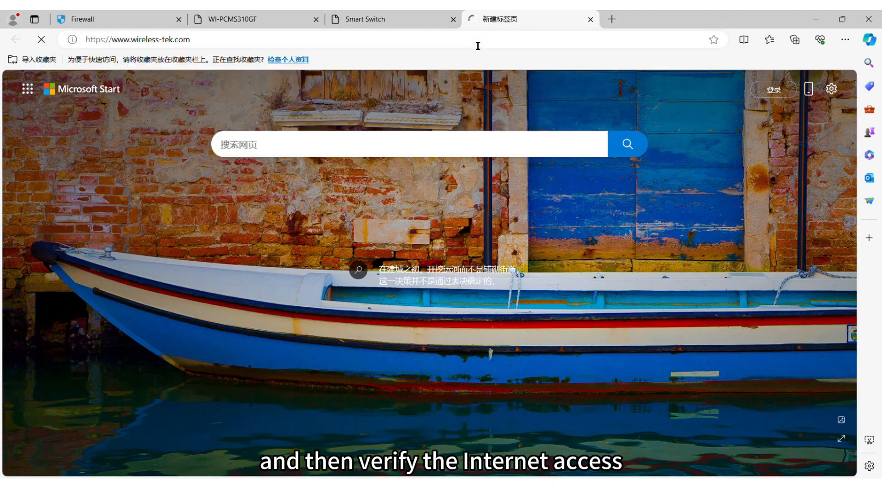